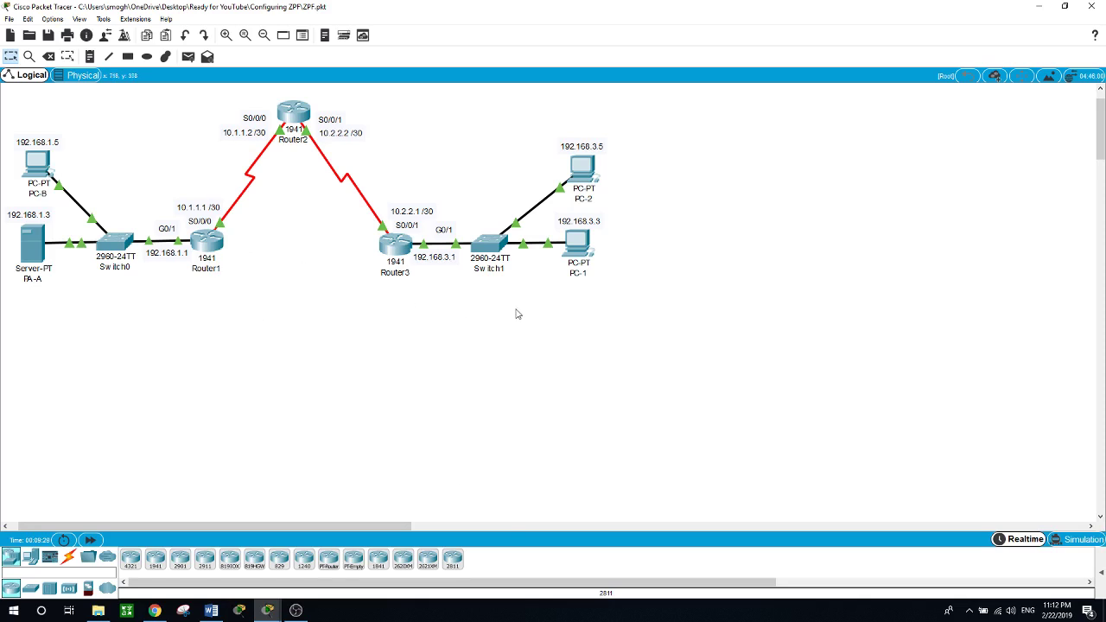
# Ping 192.168.1.5 from PC-2's command prompt to test connectivity to PC-B.
pyautogui.click(583, 167)
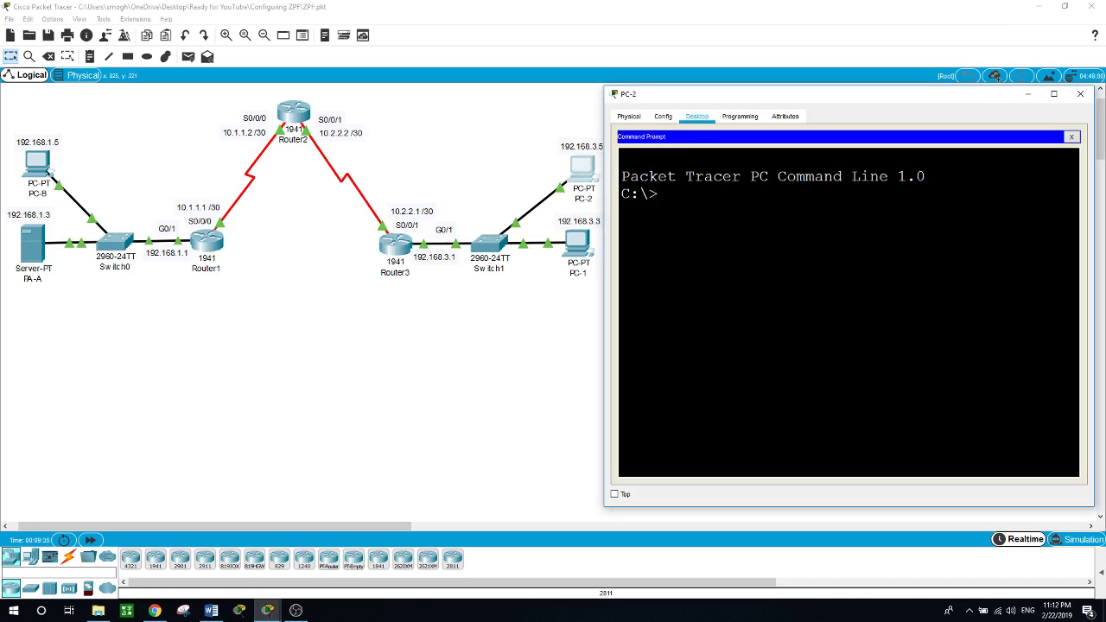
pyautogui.write('ping 192.168.1.5')
pyautogui.press('Return')
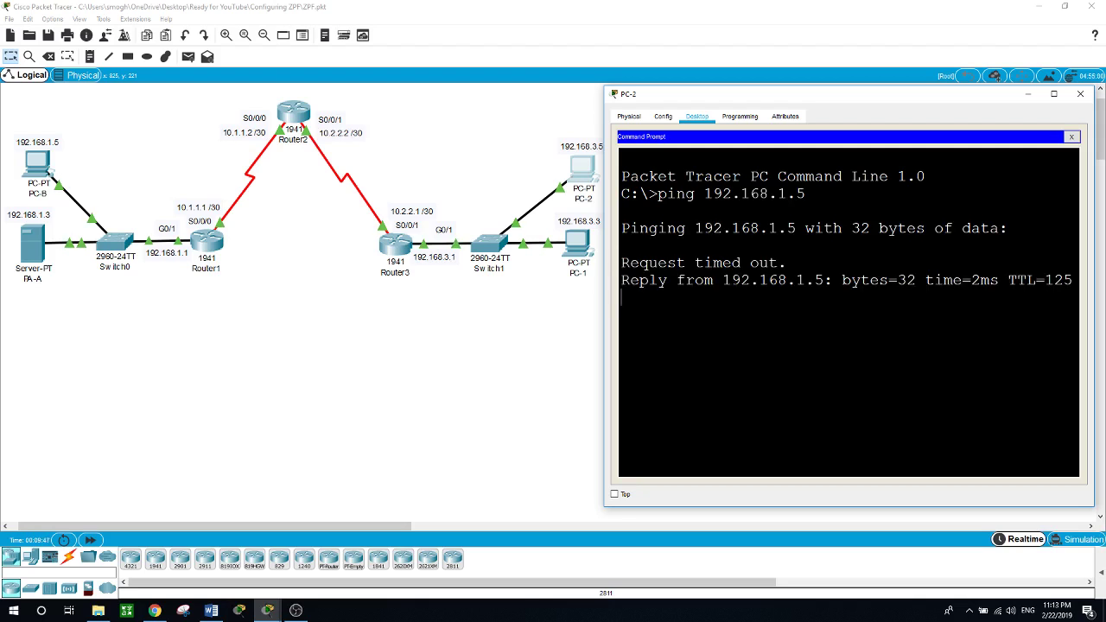
# Browse from PC-1 to the web server at 192.168.1.3 and open its Image page.
pyautogui.click(577, 244)
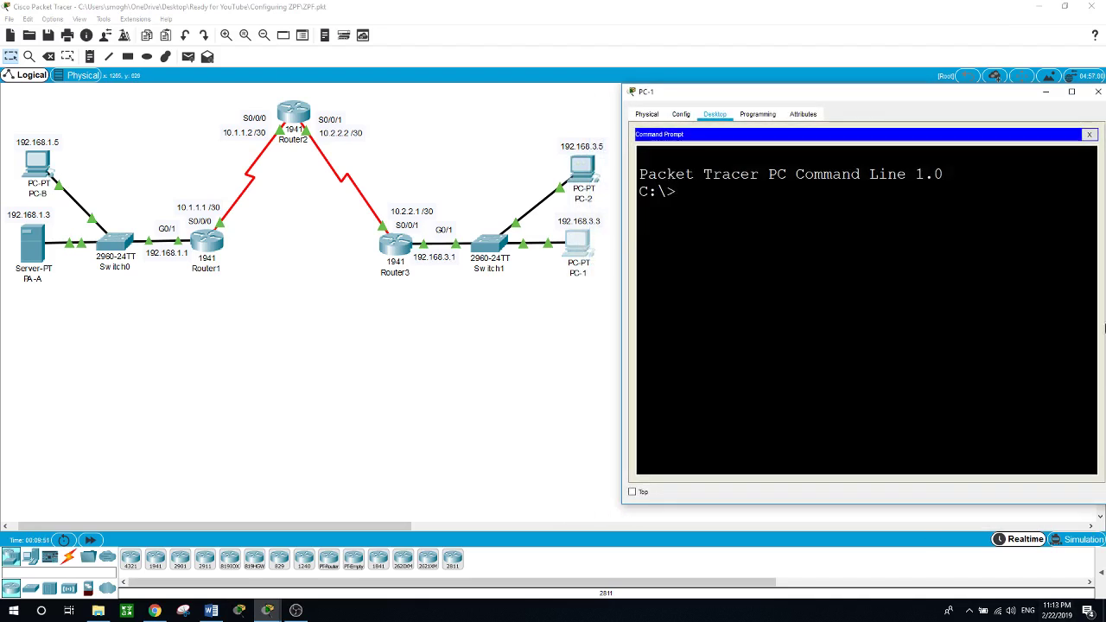
pyautogui.click(1089, 135)
pyautogui.click(1042, 163)
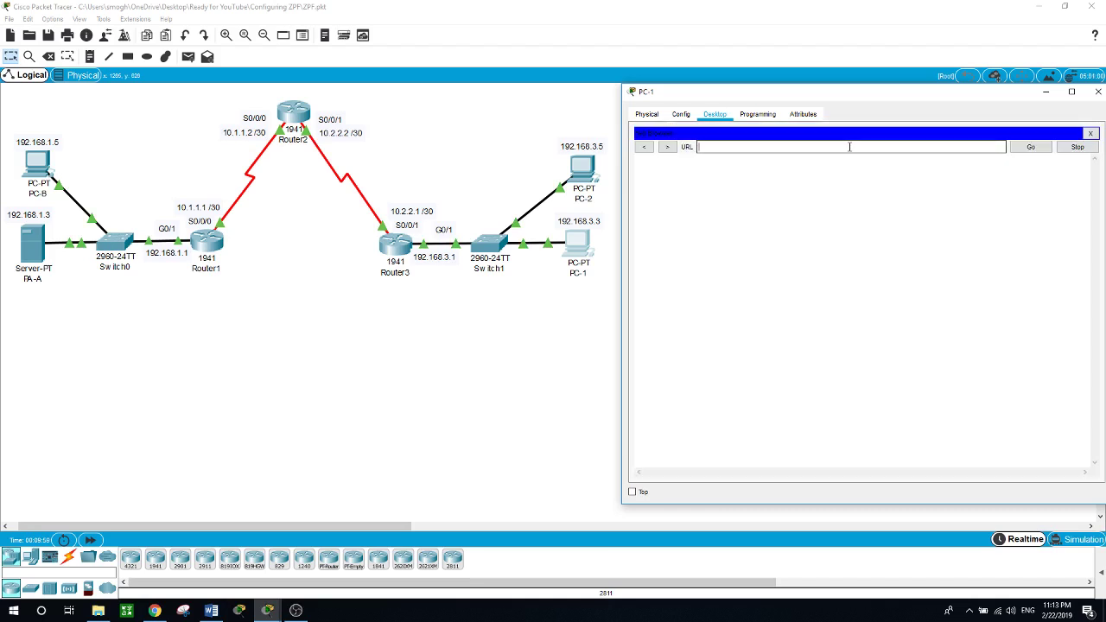
pyautogui.write('192.168.1.3')
pyautogui.press('Return')
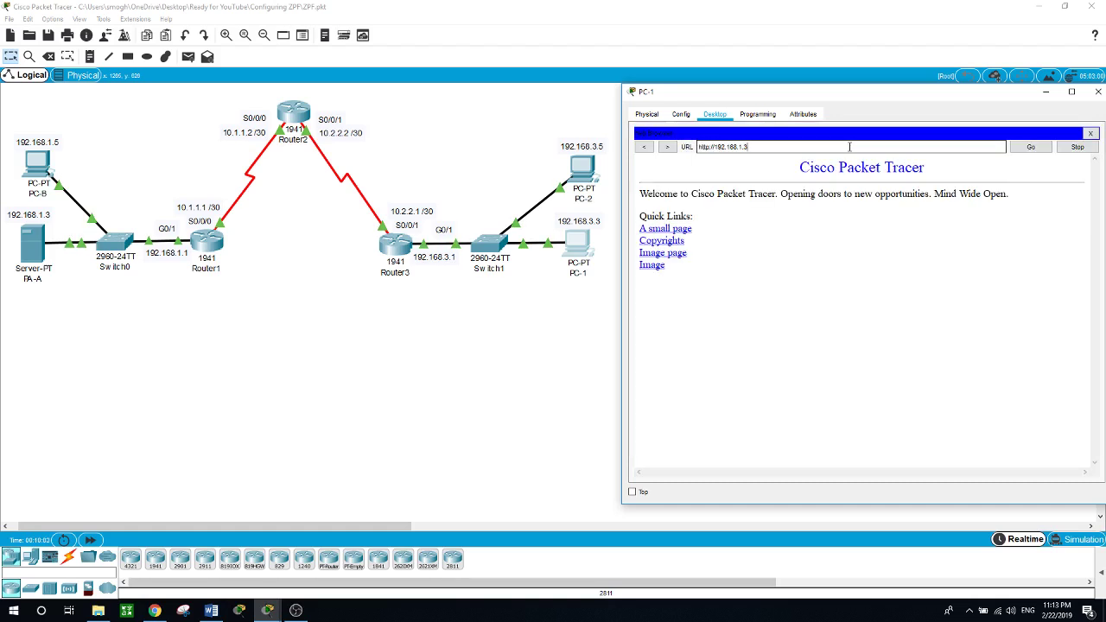
pyautogui.click(663, 253)
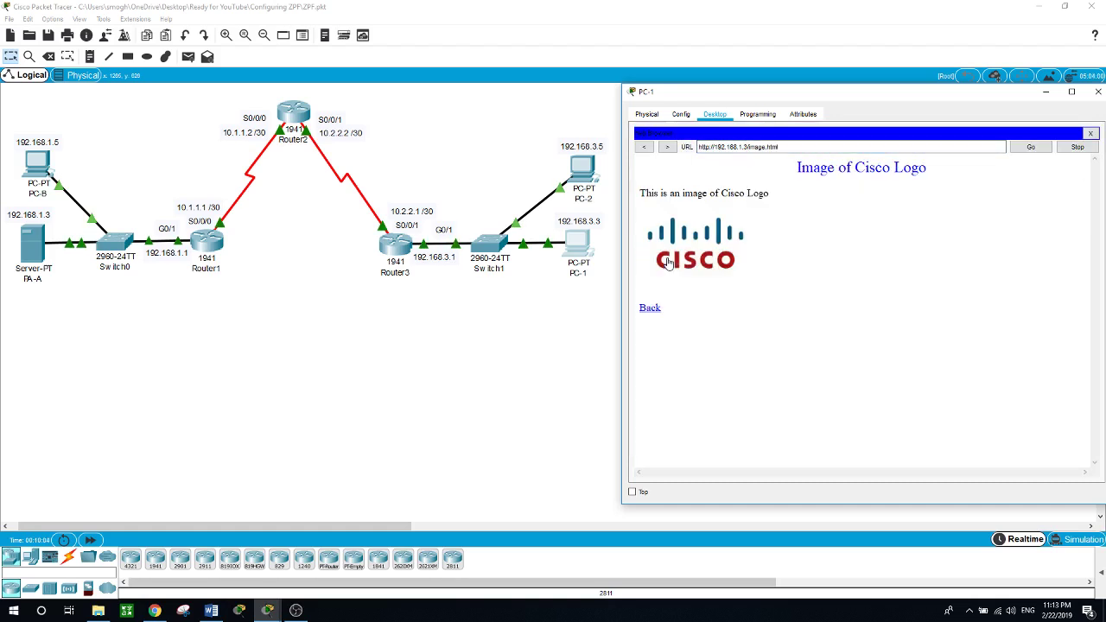
pyautogui.click(572, 329)
pyautogui.click(575, 264)
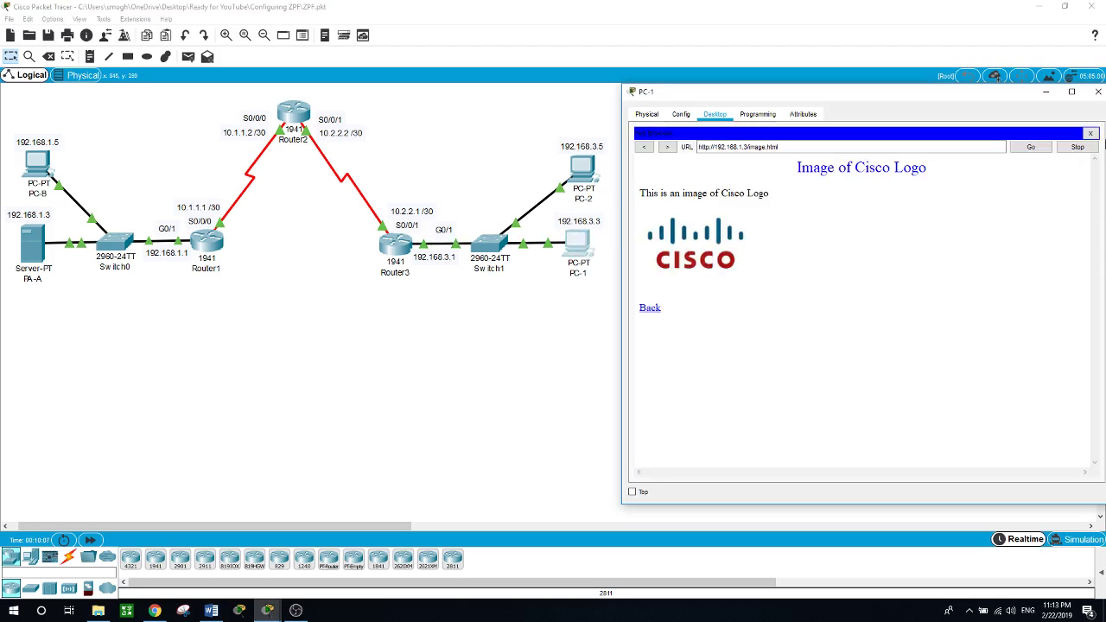
# Connect from PC-1's command prompt to Router2 at 10.2.2.2 over SSH as admin and enter privileged mode, supplying the login and enable passwords.
pyautogui.click(1093, 133)
pyautogui.click(957, 158)
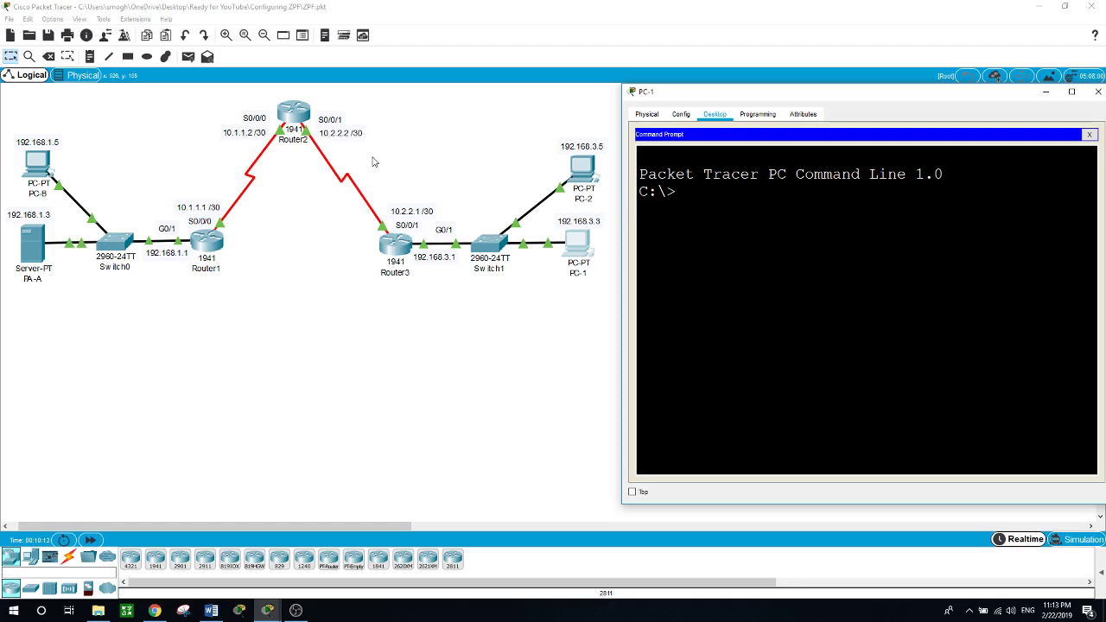
pyautogui.write('ssh -l adm')
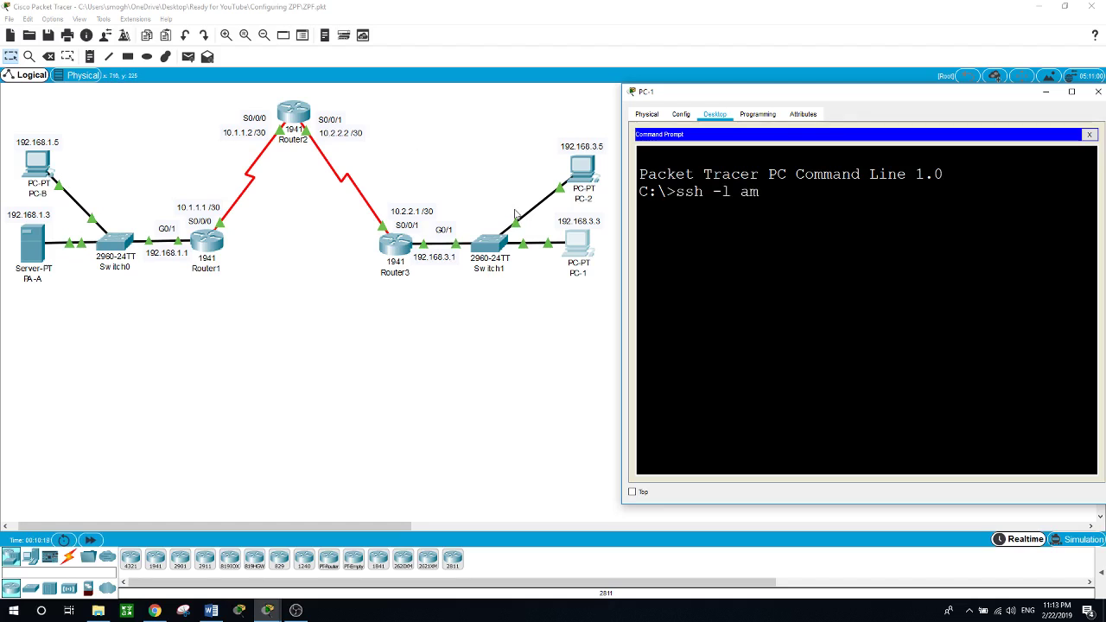
pyautogui.press('BackSpace')
pyautogui.write('dmin 10.2.2.2')
pyautogui.press('Return')
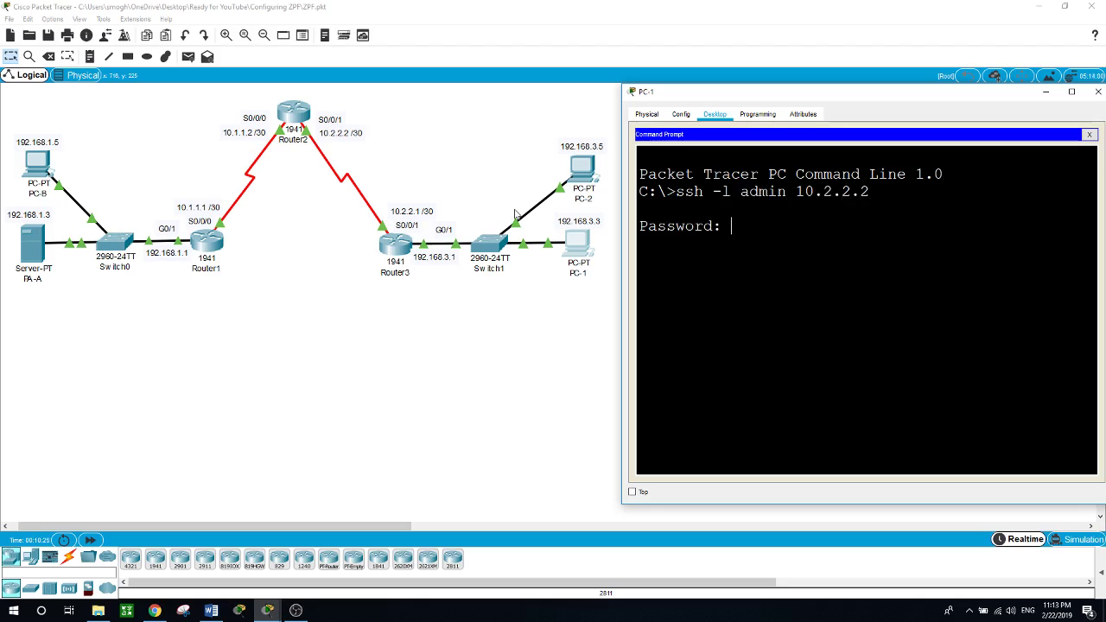
pyautogui.press('Return')
pyautogui.write('en')
pyautogui.press('Return')
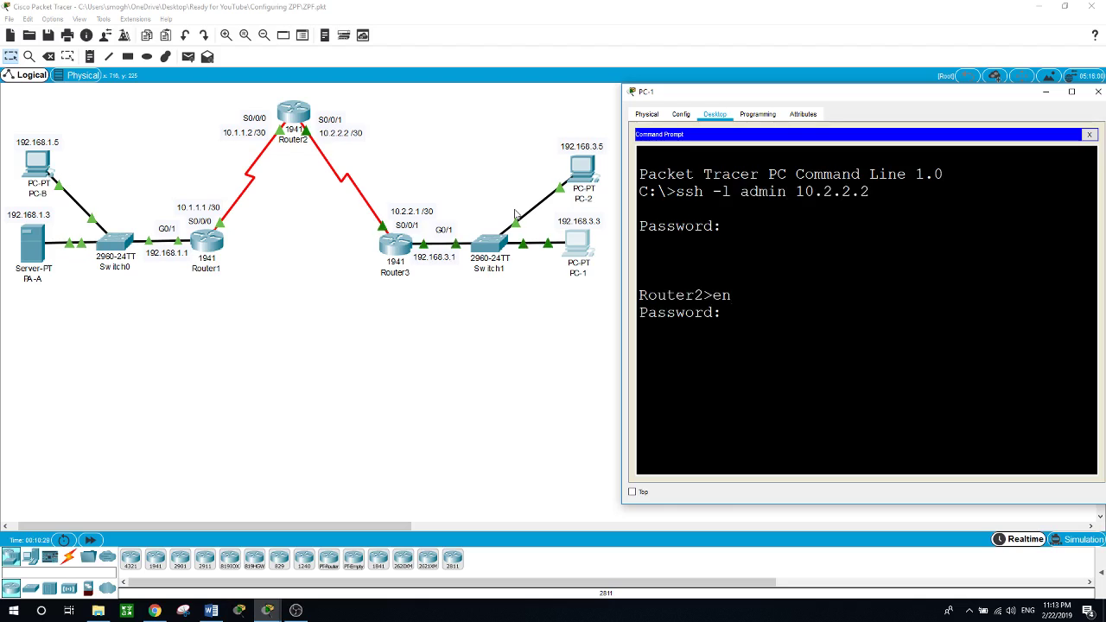
pyautogui.press('Return')
# End the SSH session with Router2 and close PC-1's window.
pyautogui.write('exit')
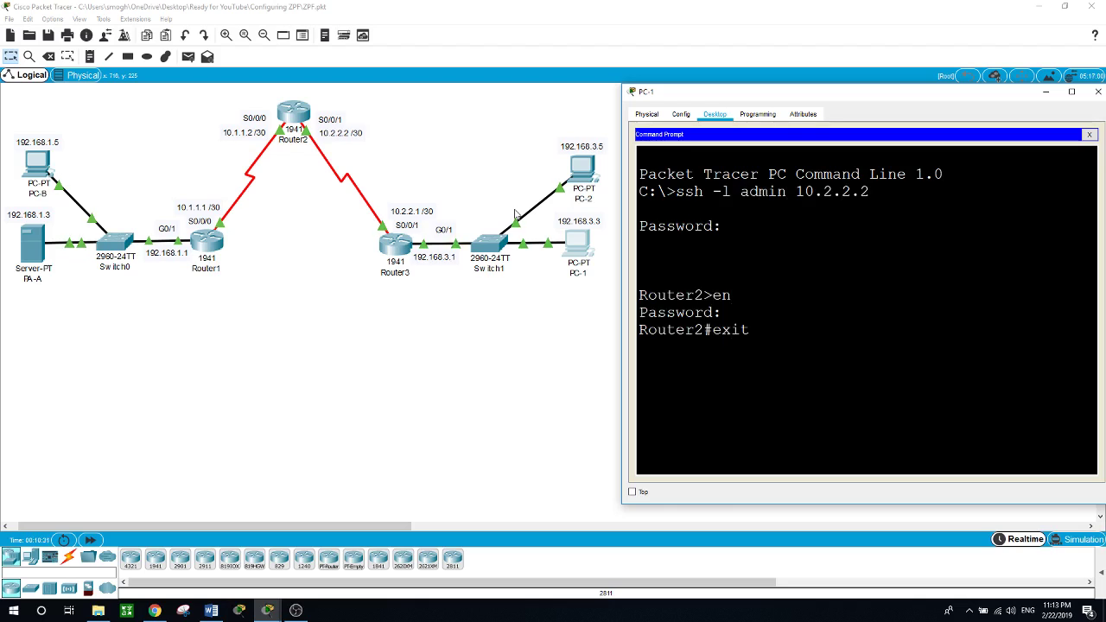
pyautogui.press('Return')
pyautogui.press('Return')
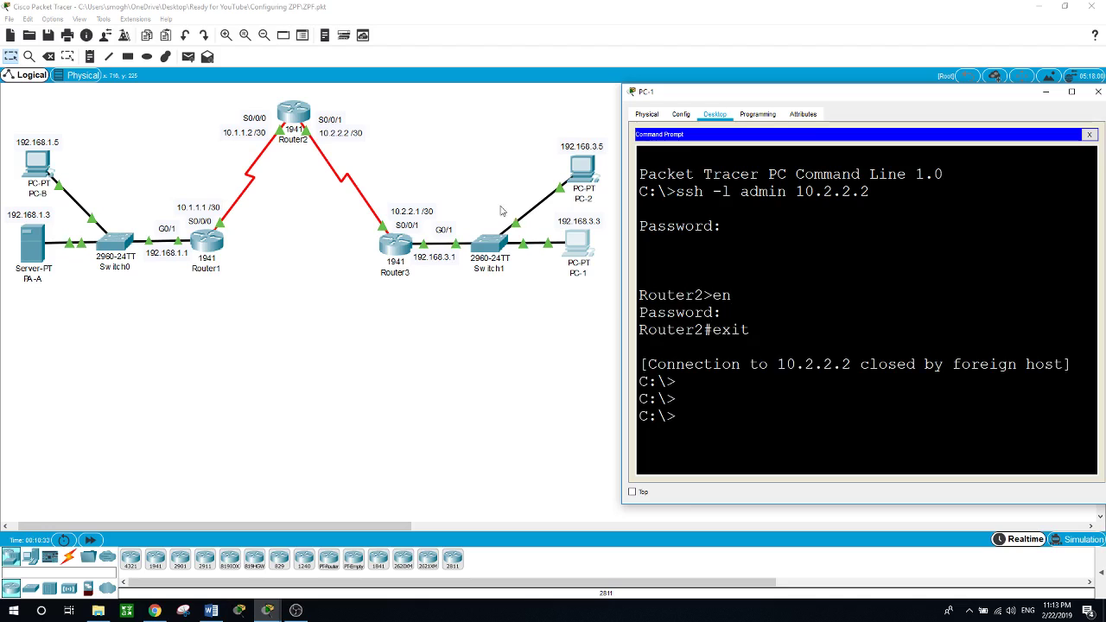
pyautogui.hotkey('alt', 'F4')
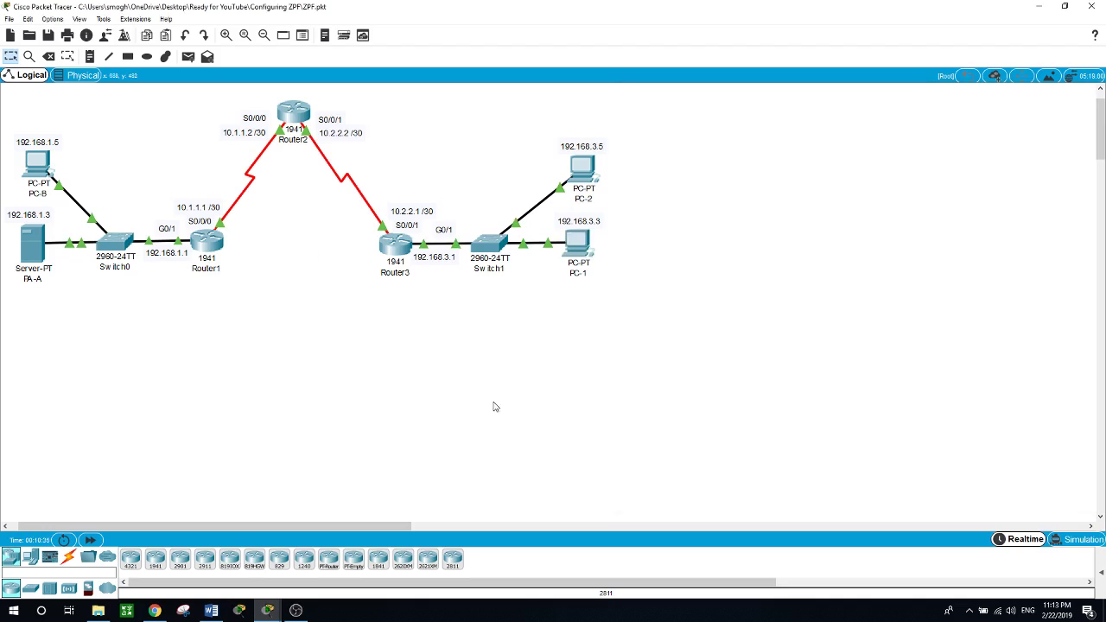
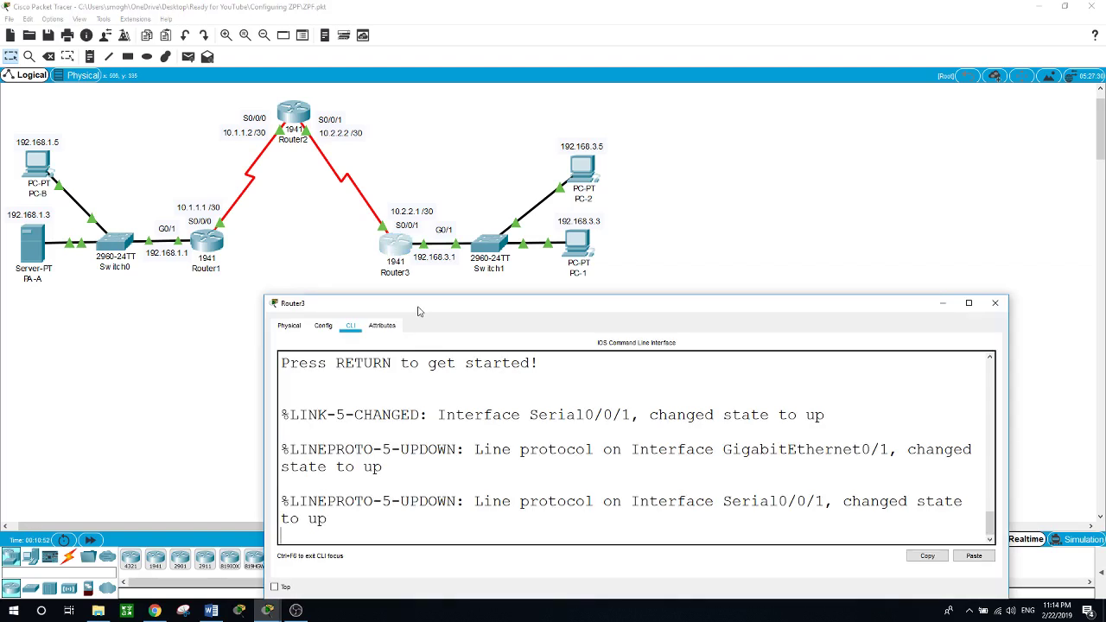
# Enter privileged mode in Router3's command line and run show version to check the technology packages.
pyautogui.moveTo(421, 304); pyautogui.dragTo(397, 291)
pyautogui.press('Return')
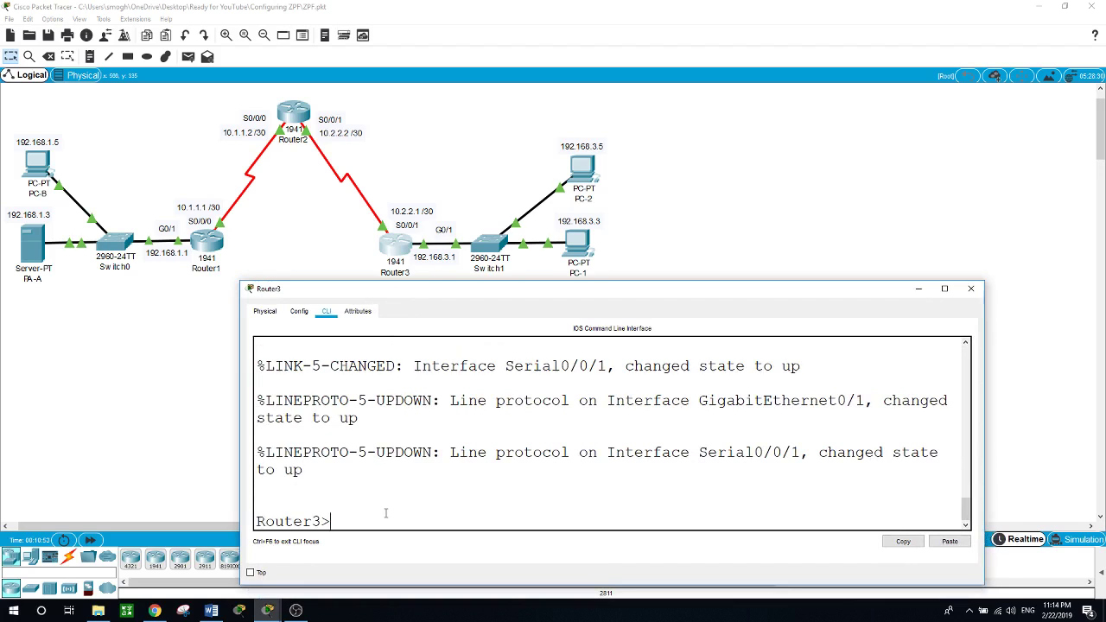
pyautogui.write('en')
pyautogui.press('Return')
pyautogui.write('sho')
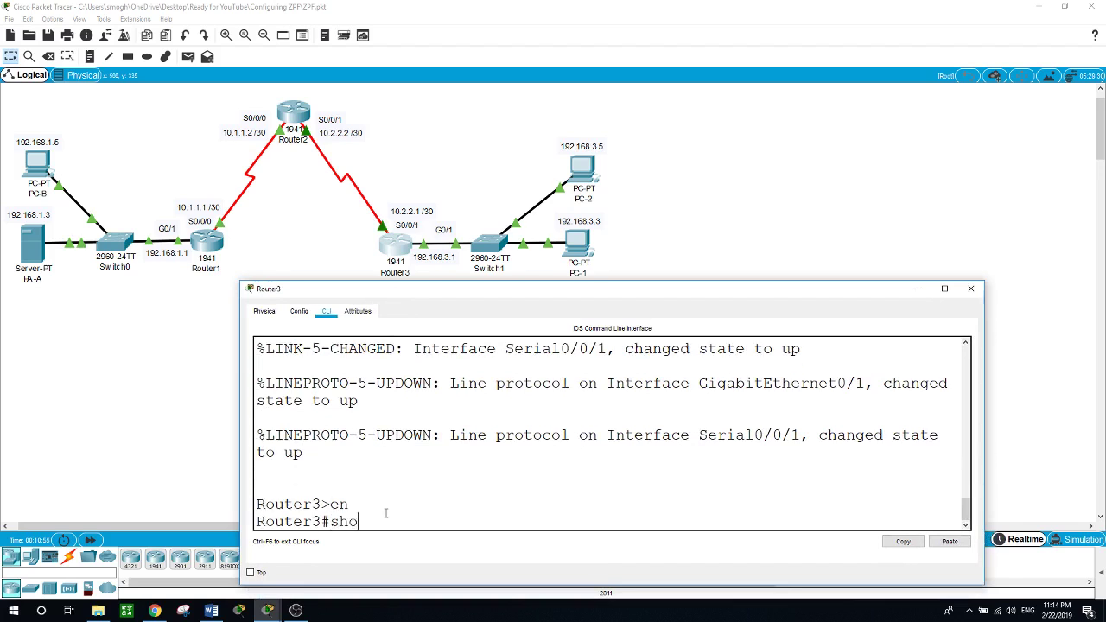
pyautogui.write('w version')
pyautogui.press('Return')
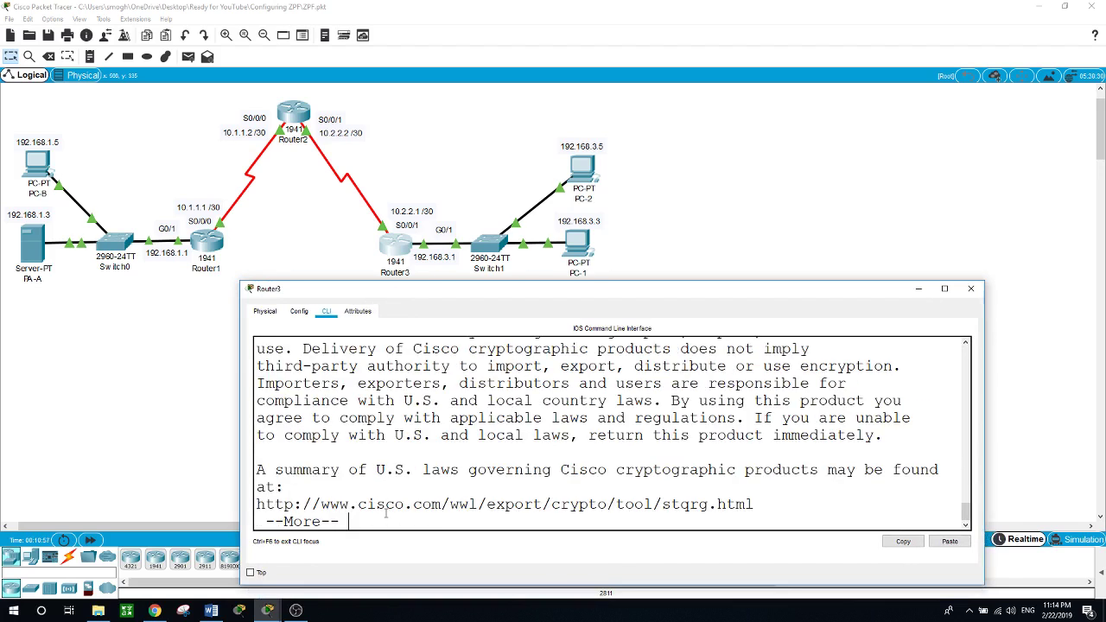
pyautogui.press('space')
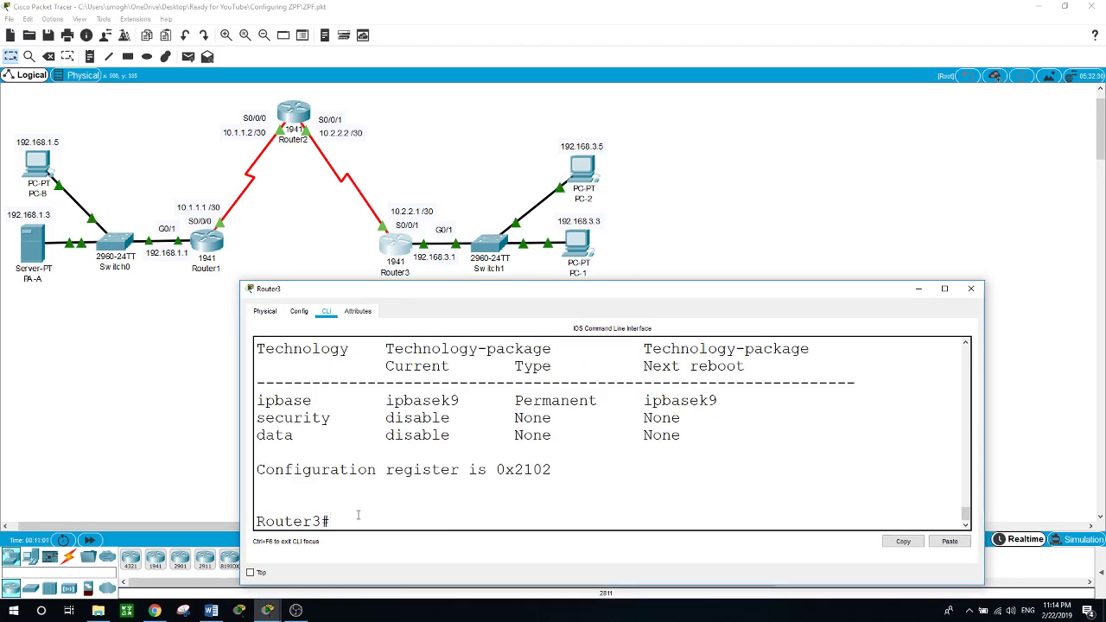
# Enter global configuration mode, run license boot module c1900 technology-package securityk9 on Router3, and accept the license agreement with yes.
pyautogui.write('j')
pyautogui.press('BackSpace')
pyautogui.write('conf t')
pyautogui.press('Return')
pyautogui.write('lic')
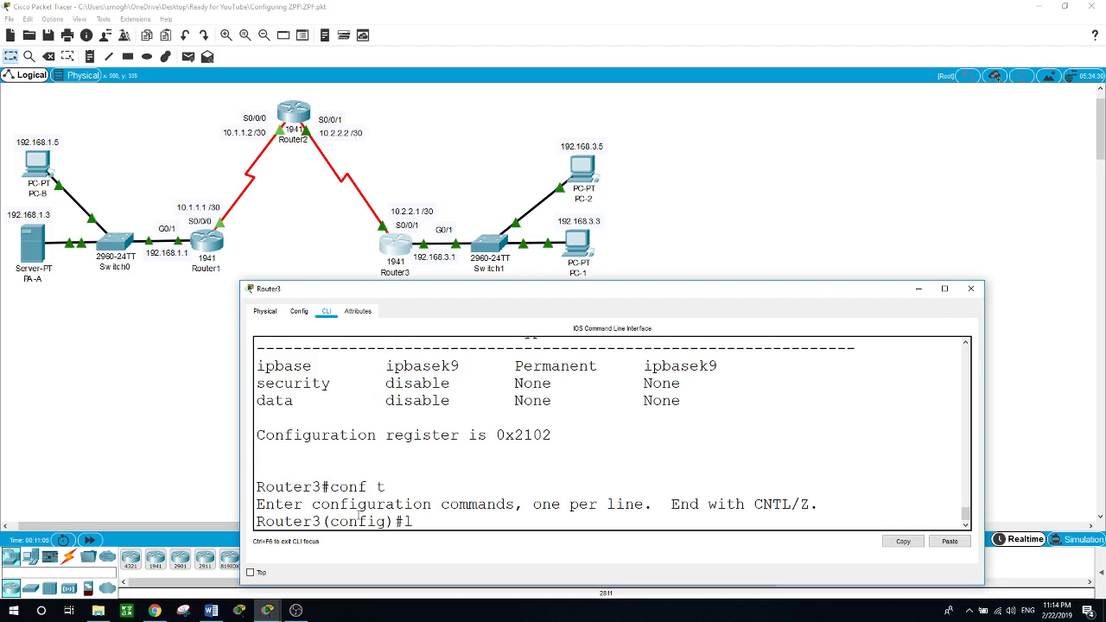
pyautogui.press('Tab')
pyautogui.write('?   bo')
pyautogui.press('Tab')
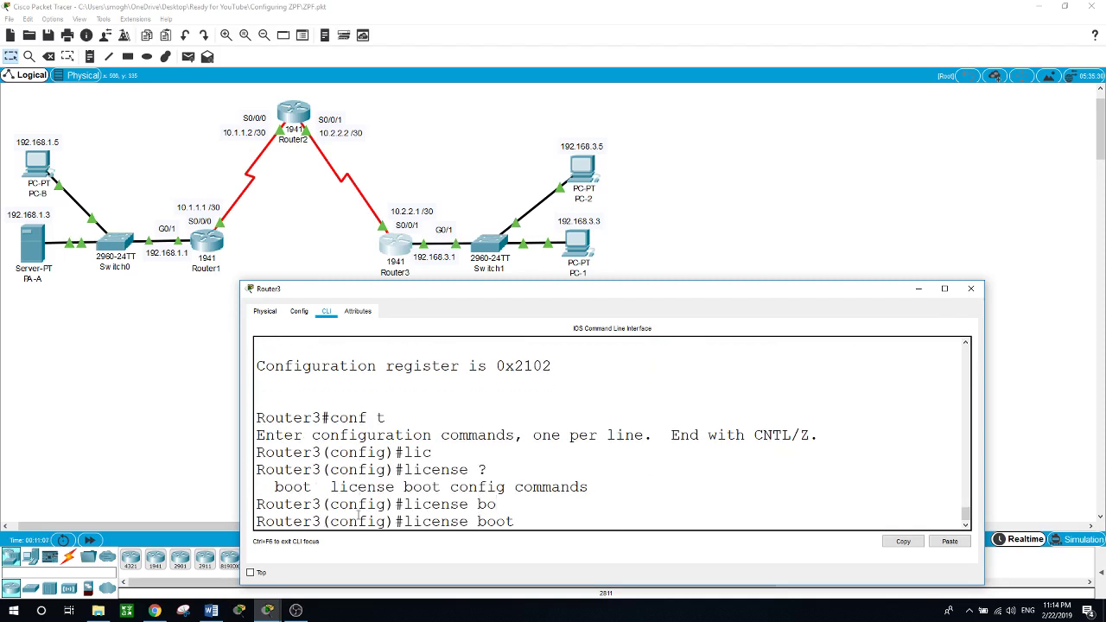
pyautogui.write('?')
pyautogui.write('mo')
pyautogui.press('Tab')
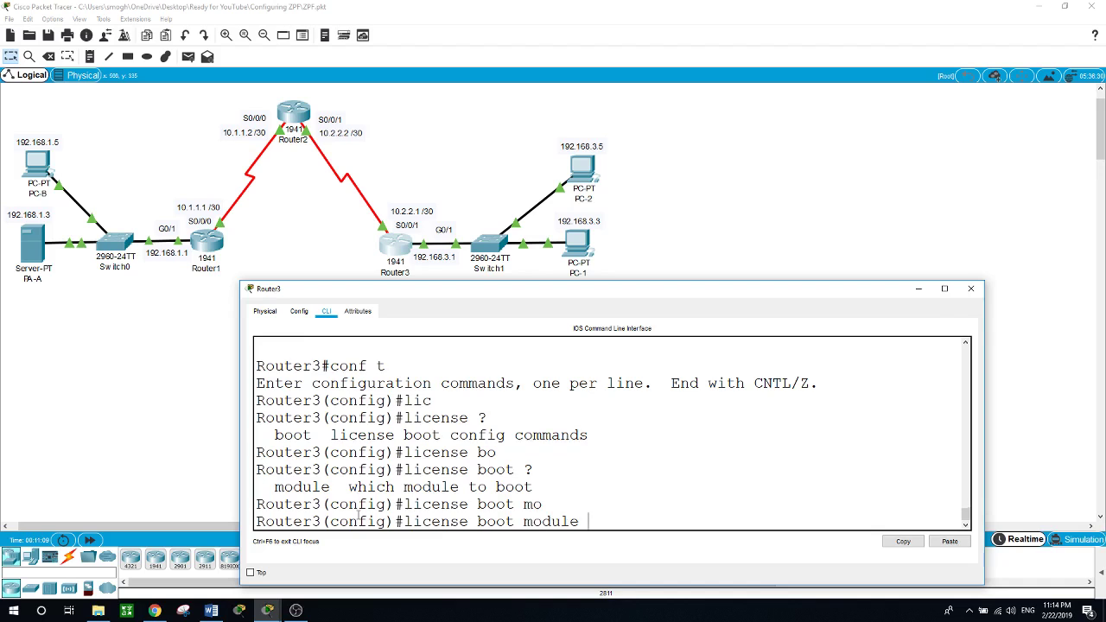
pyautogui.write('?c')
pyautogui.press('Tab')
pyautogui.write('?t')
pyautogui.press('Tab')
pyautogui.write('se?')
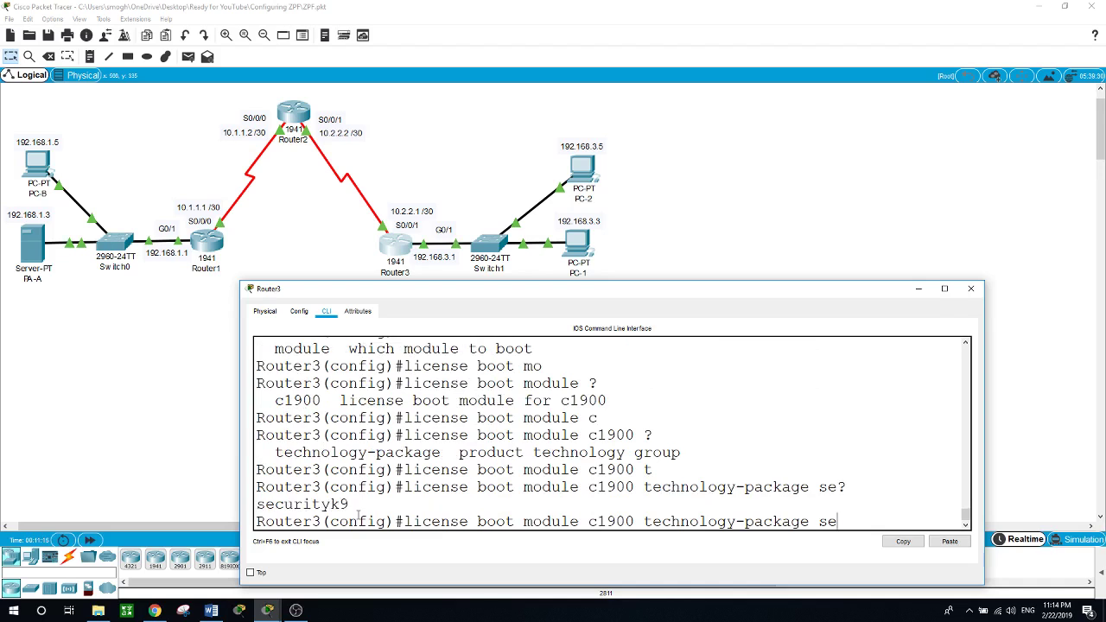
pyautogui.press('Tab')
pyautogui.press('Return')
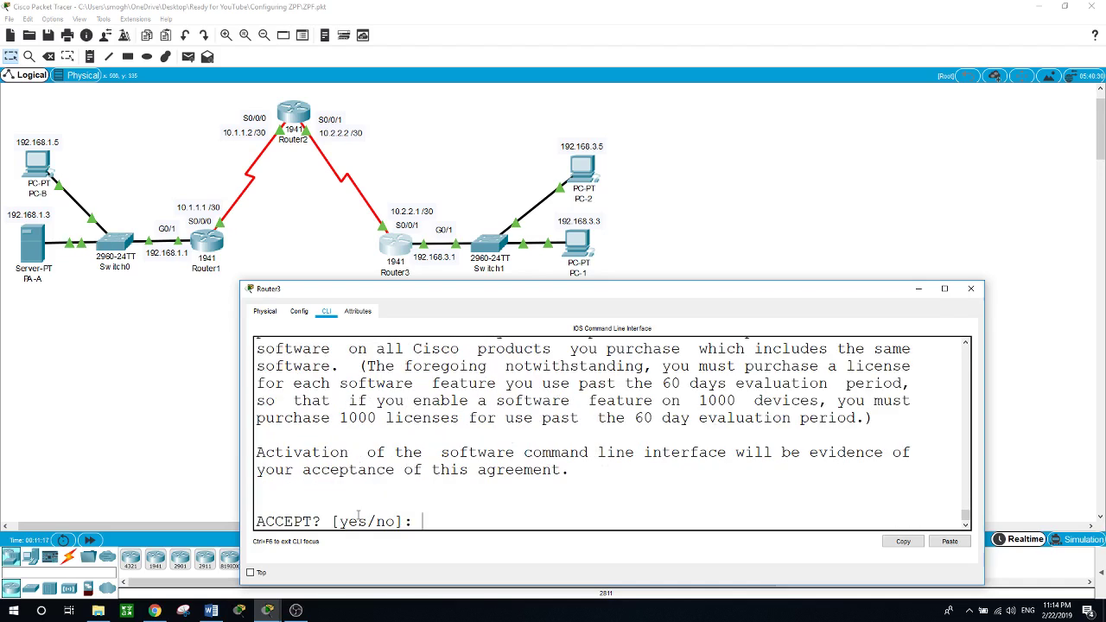
pyautogui.write('yes')
pyautogui.press('Return')
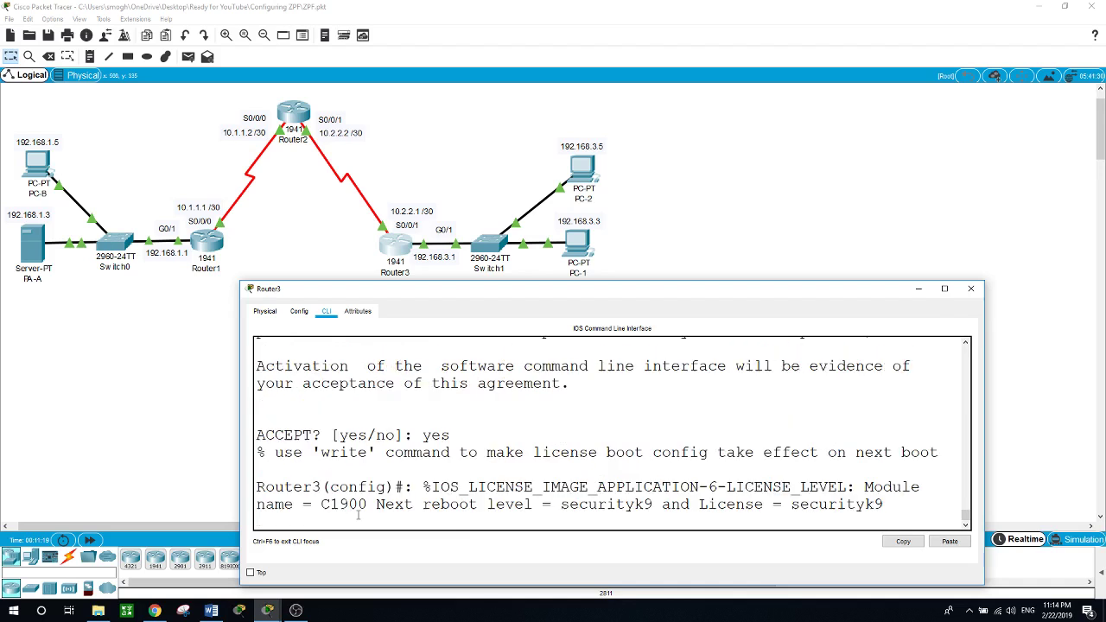
# Leave configuration mode, save Router3's configuration with wr, and reload the router.
pyautogui.write('exit')
pyautogui.press('Return')
pyautogui.write('wr')
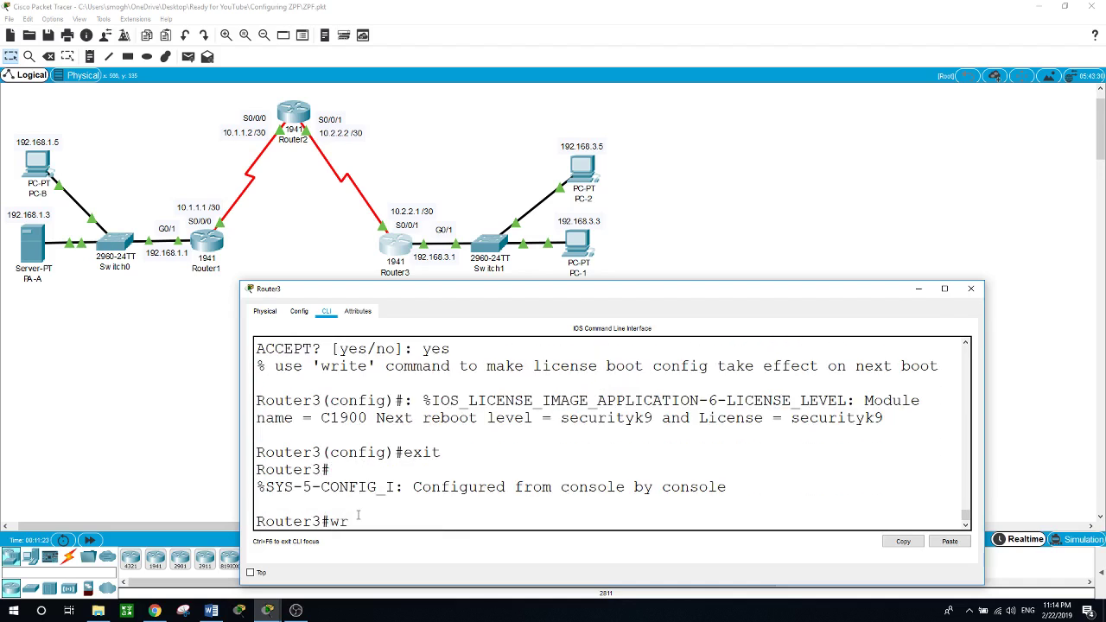
pyautogui.press('Return')
pyautogui.press('Return')
pyautogui.write('reload')
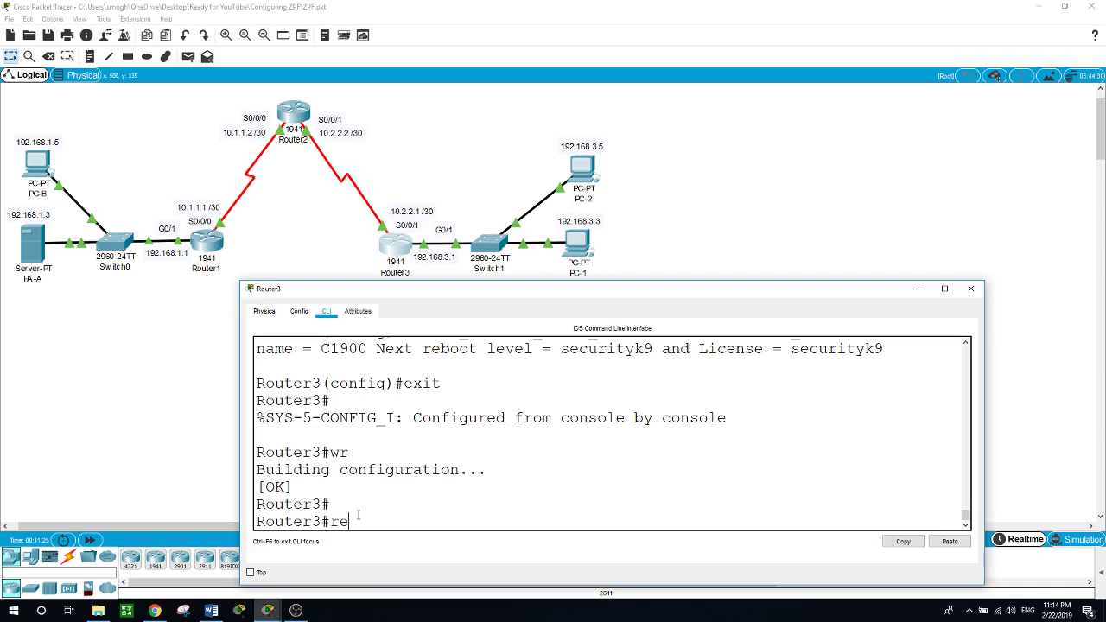
pyautogui.press('Return')
pyautogui.press('Return')
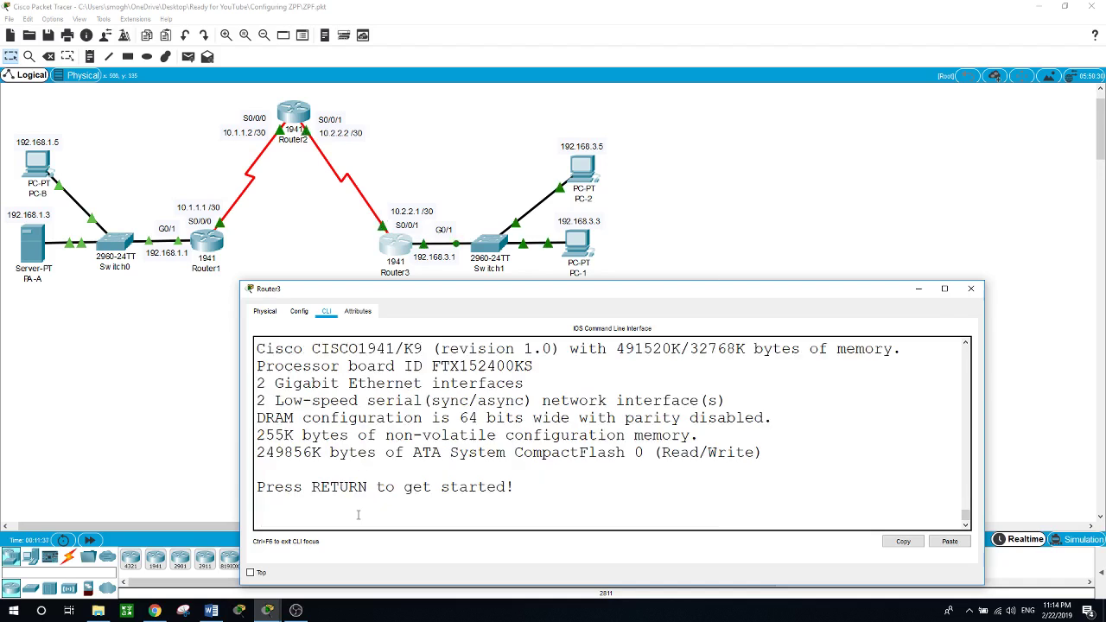
# Re-enter privileged mode on Router3 and run show version to examine the security technology package entry.
pyautogui.press('Return')
pyautogui.write('en')
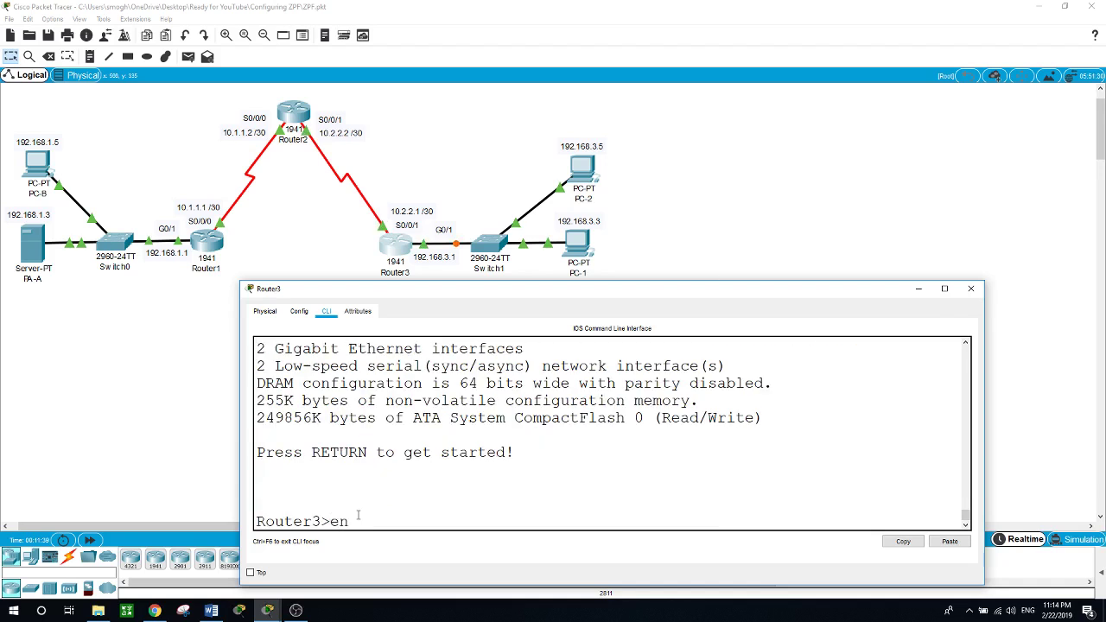
pyautogui.press('Return')
pyautogui.write('show version')
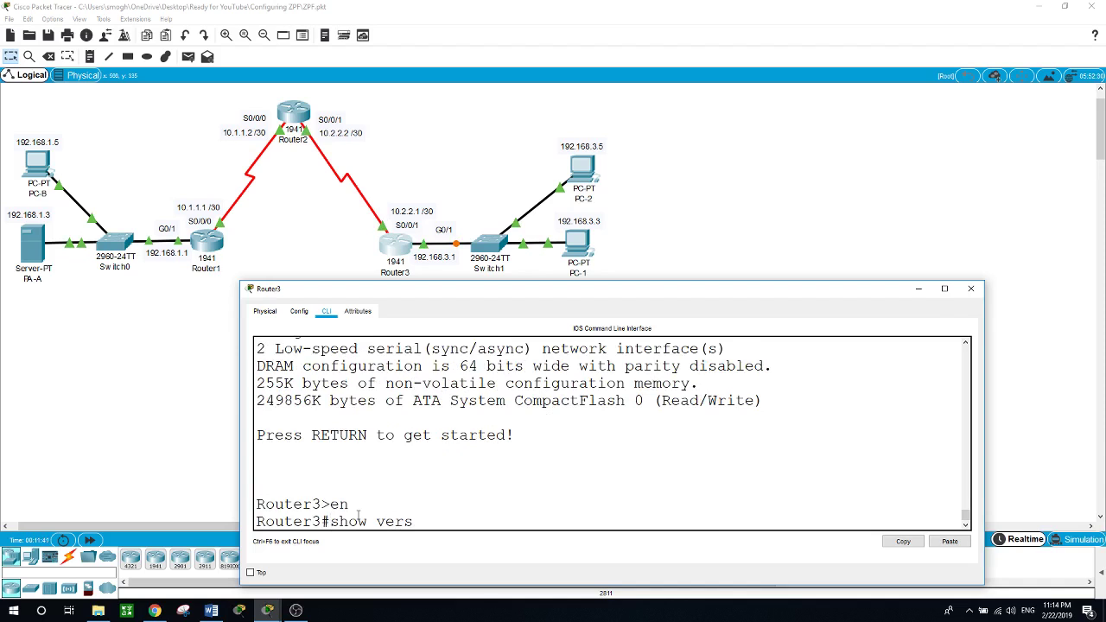
pyautogui.press('Return')
pyautogui.press('space')
pyautogui.press('space')
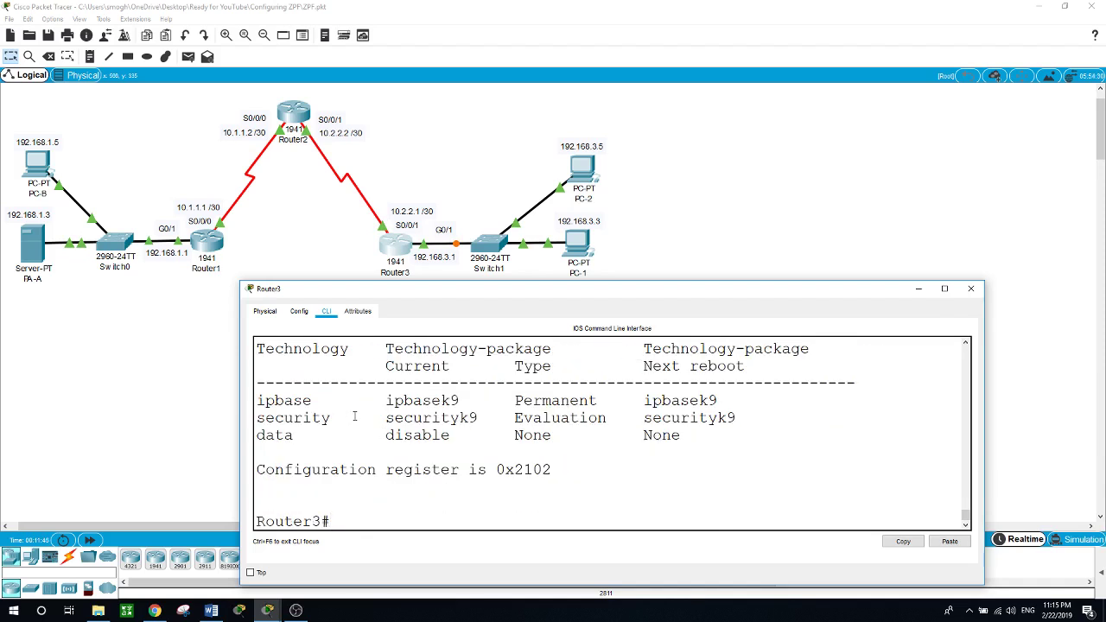
pyautogui.moveTo(381, 418); pyautogui.dragTo(679, 420)
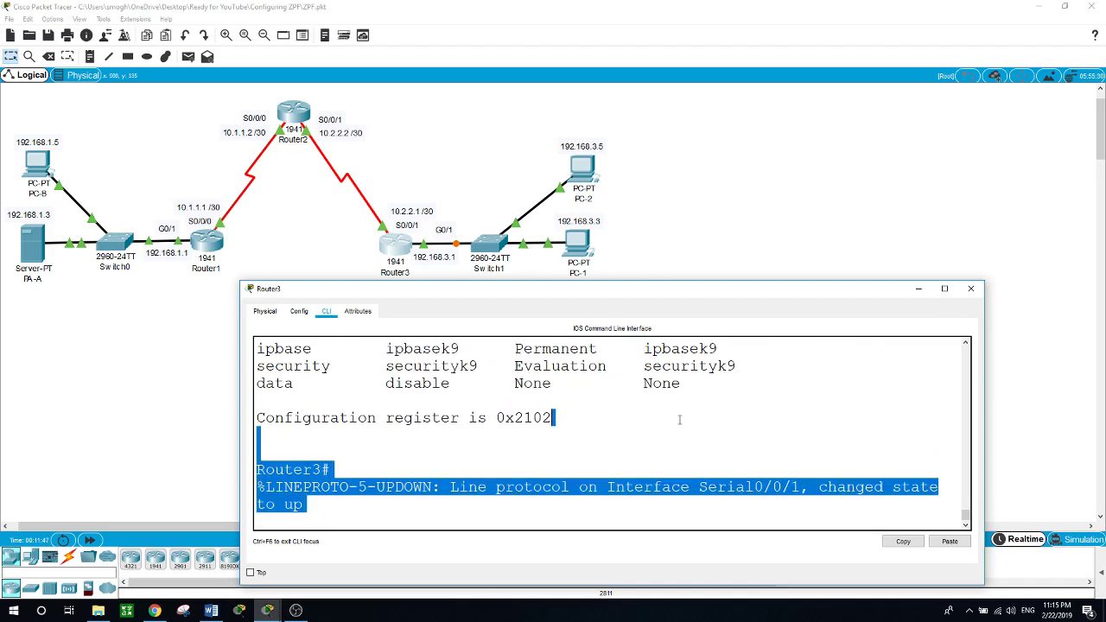
pyautogui.click(646, 432)
pyautogui.moveTo(610, 366); pyautogui.dragTo(421, 368)
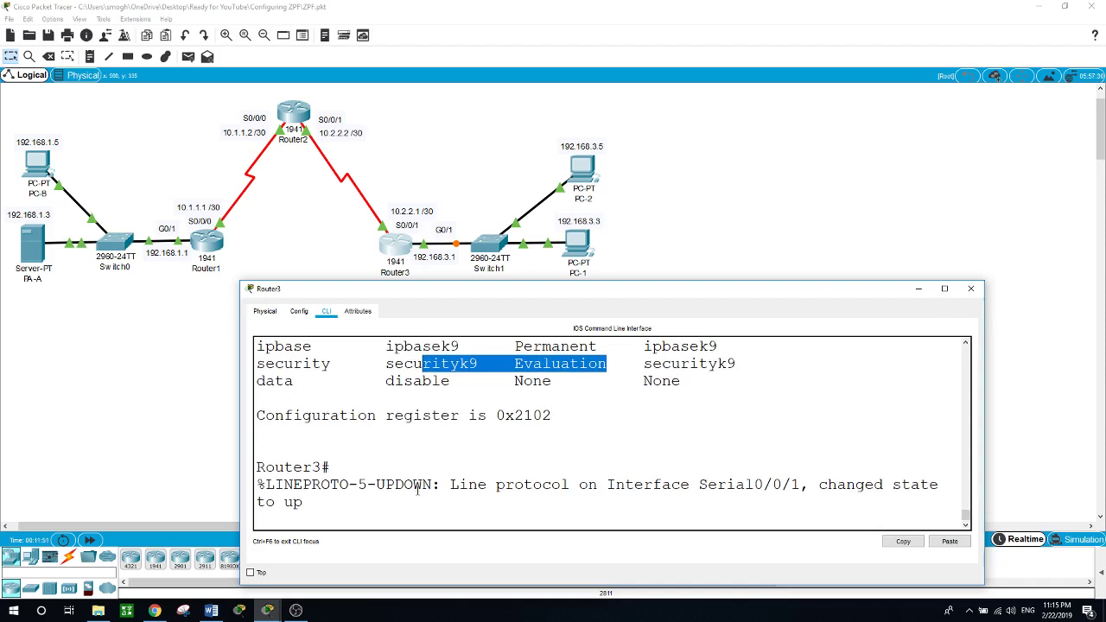
pyautogui.click(414, 523)
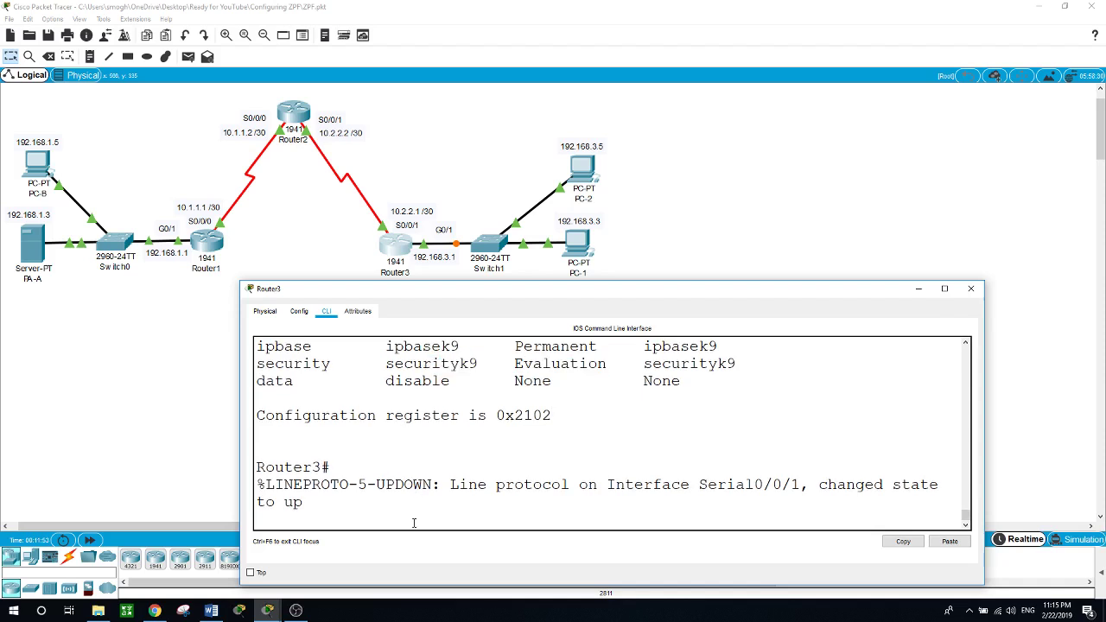
pyautogui.press('Return')
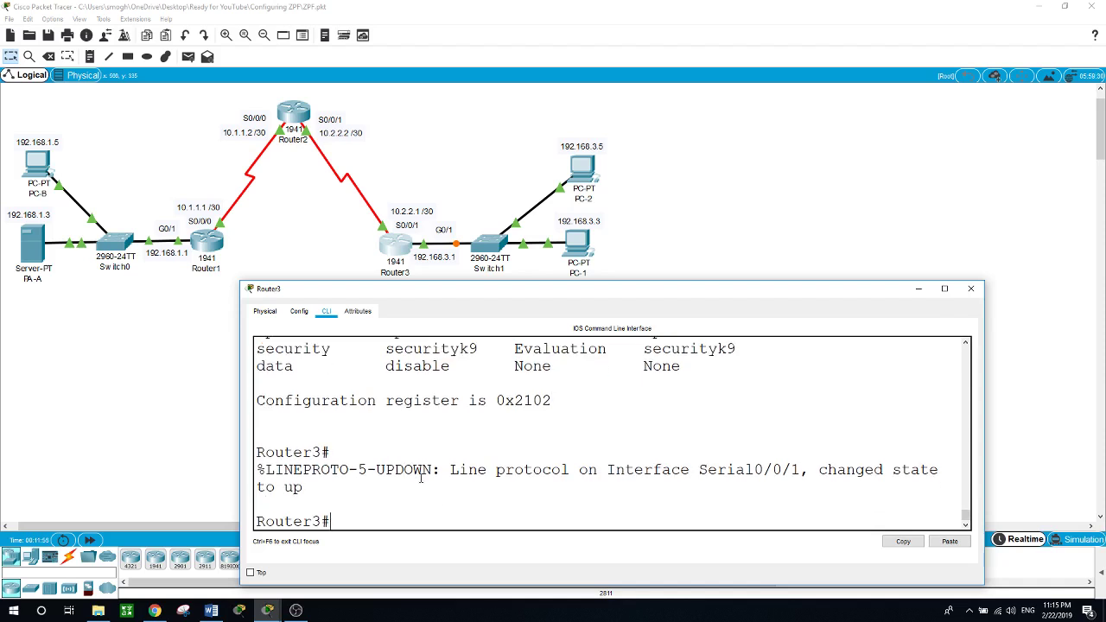
# Return to Router3's command line and enter global configuration mode with conf t.
pyautogui.hotkey('alt', 'F4')
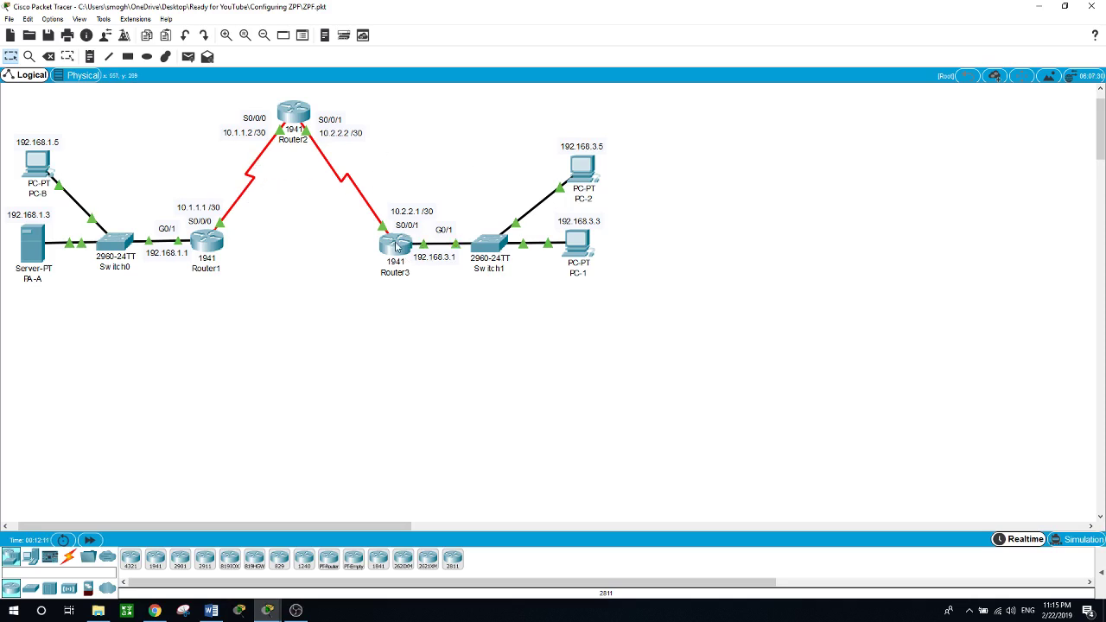
pyautogui.moveTo(397, 246)
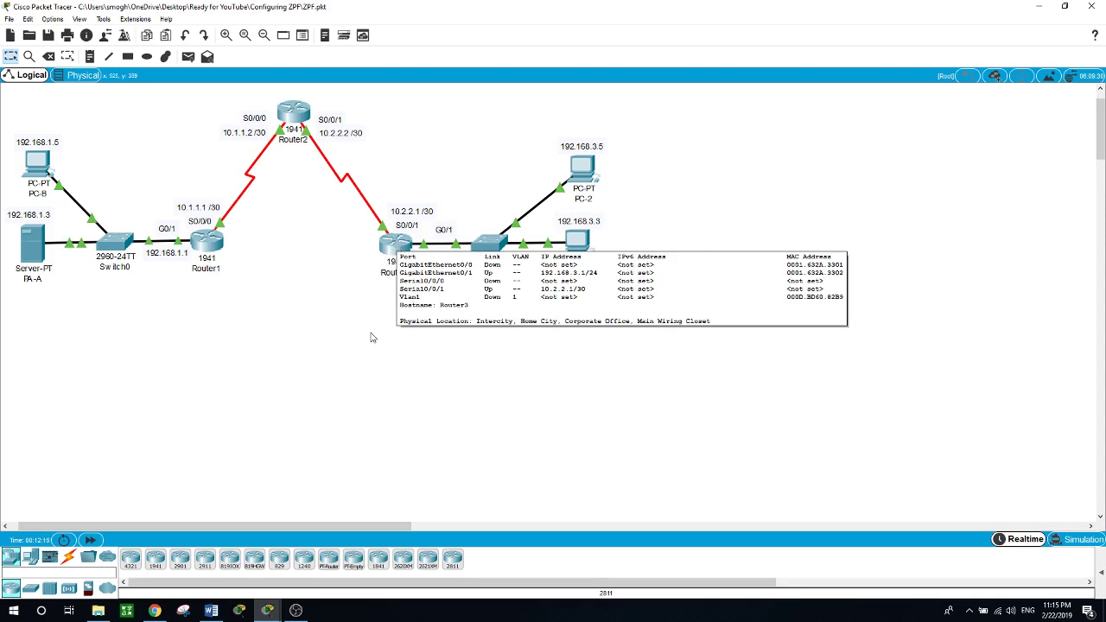
pyautogui.click(396, 249)
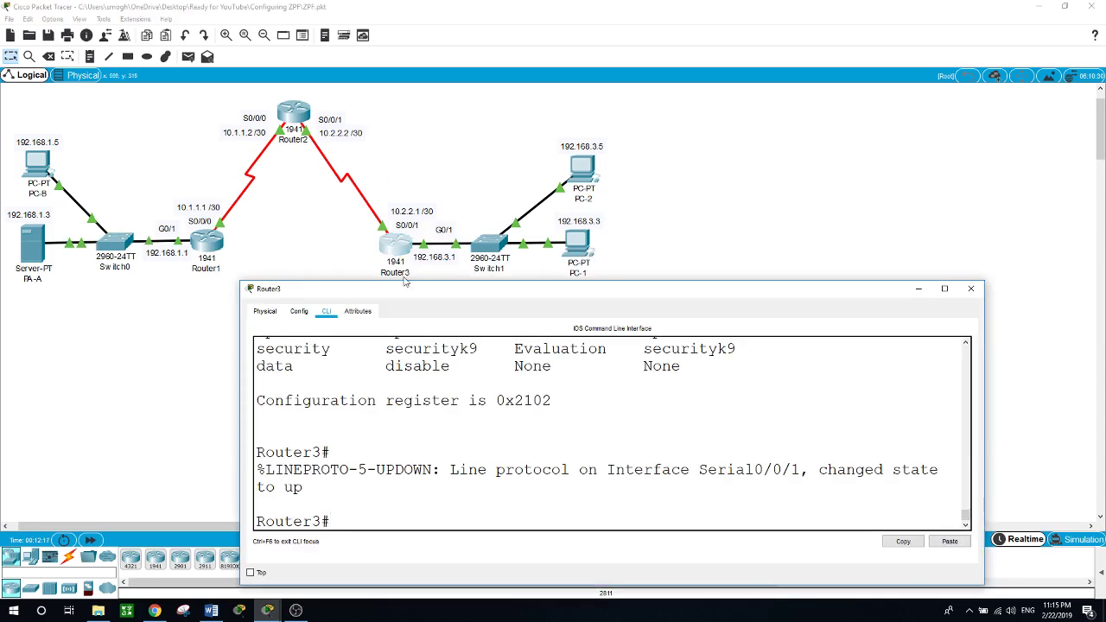
pyautogui.write('conf t')
pyautogui.press('Return')
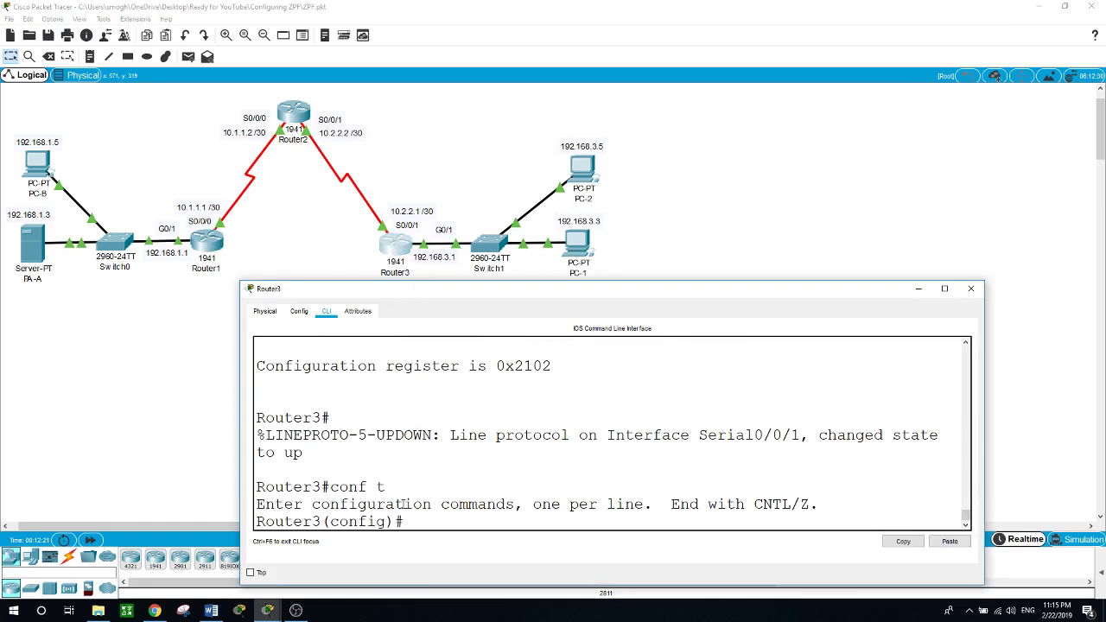
# List the zone options, create the security zone IN-ZONE on Router3, and exit zone configuration mode.
pyautogui.write('zone')
pyautogui.write(' ?')
pyautogui.write('se')
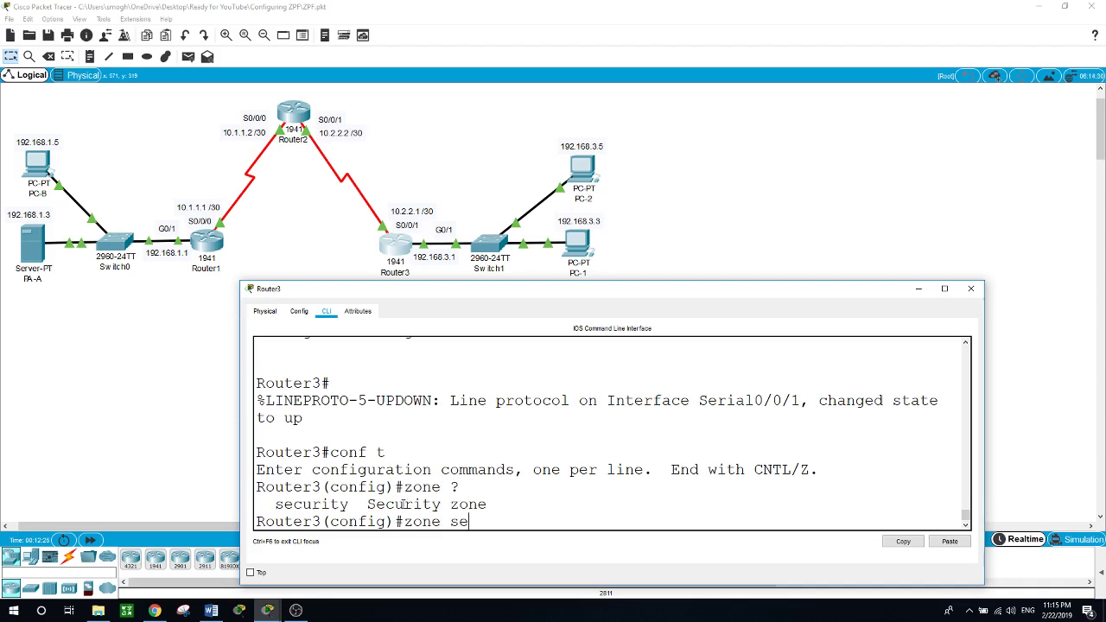
pyautogui.press('Tab')
pyautogui.write('IN')
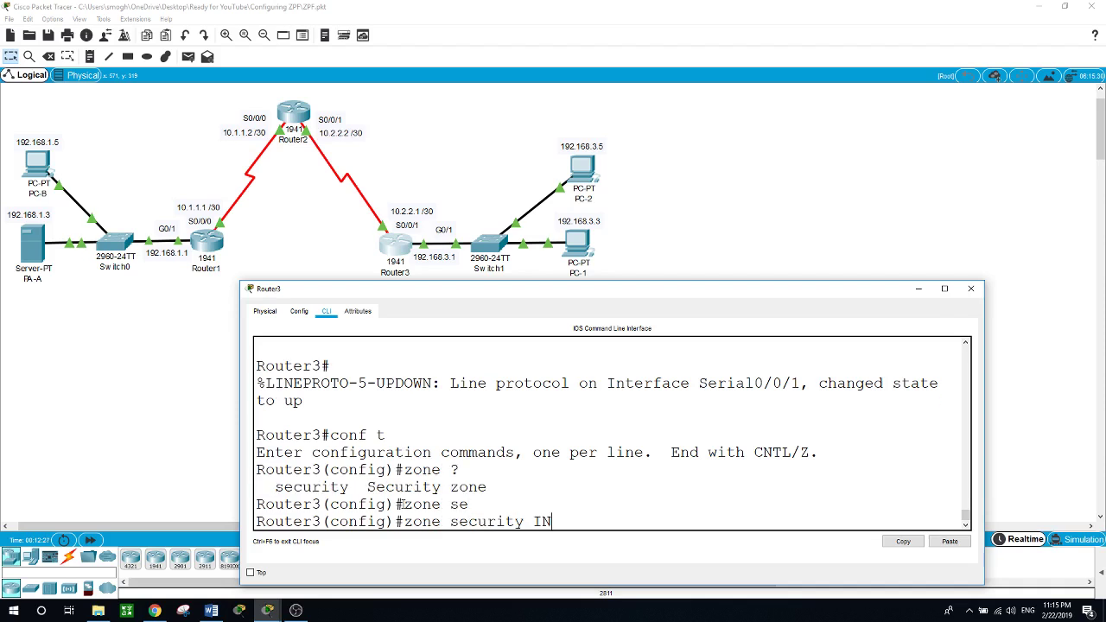
pyautogui.write('-ZONE')
pyautogui.press('Return')
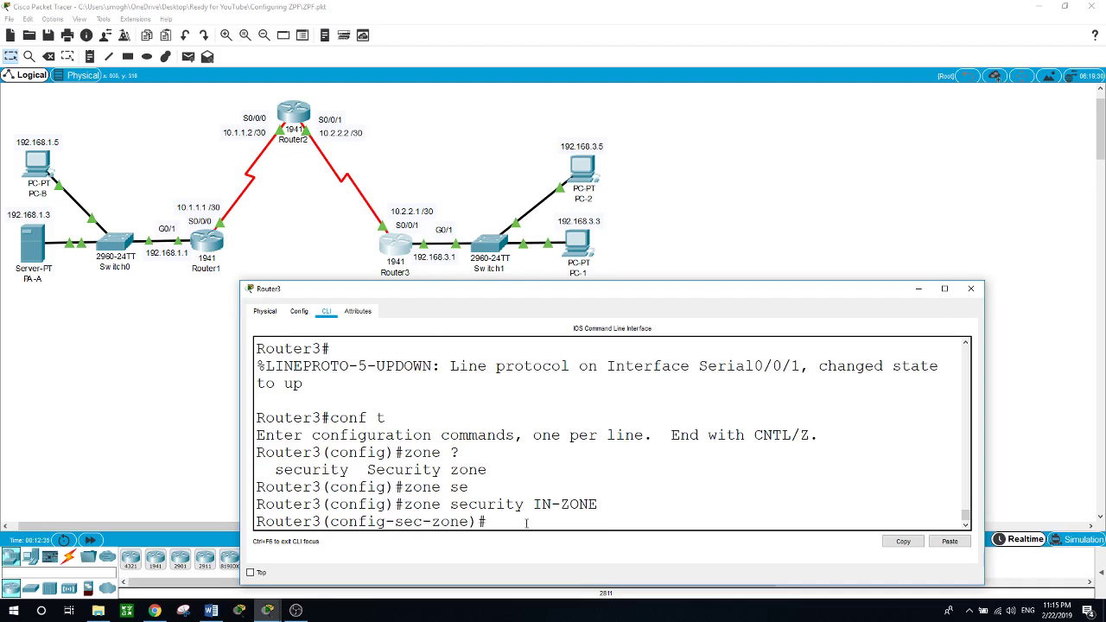
pyautogui.write('exit')
pyautogui.press('Return')
# Create the security zone OUT-ZONE on Router3 and exit zone configuration mode.
pyautogui.write('zone se')
pyautogui.press('Tab')
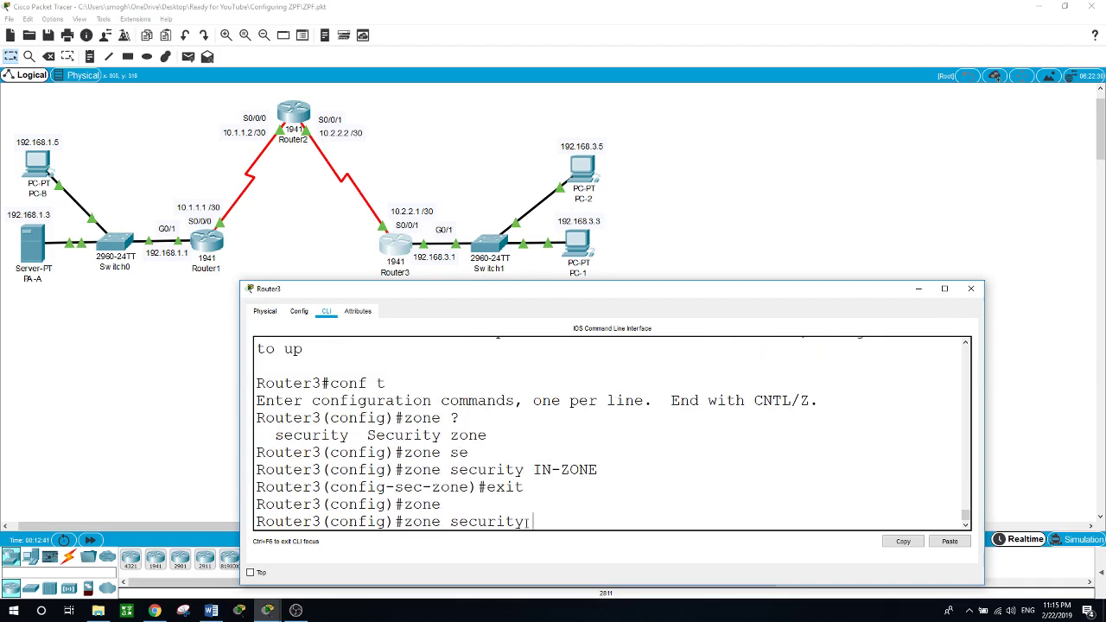
pyautogui.write('OUT-ZO')
pyautogui.write('NE')
pyautogui.press('Return')
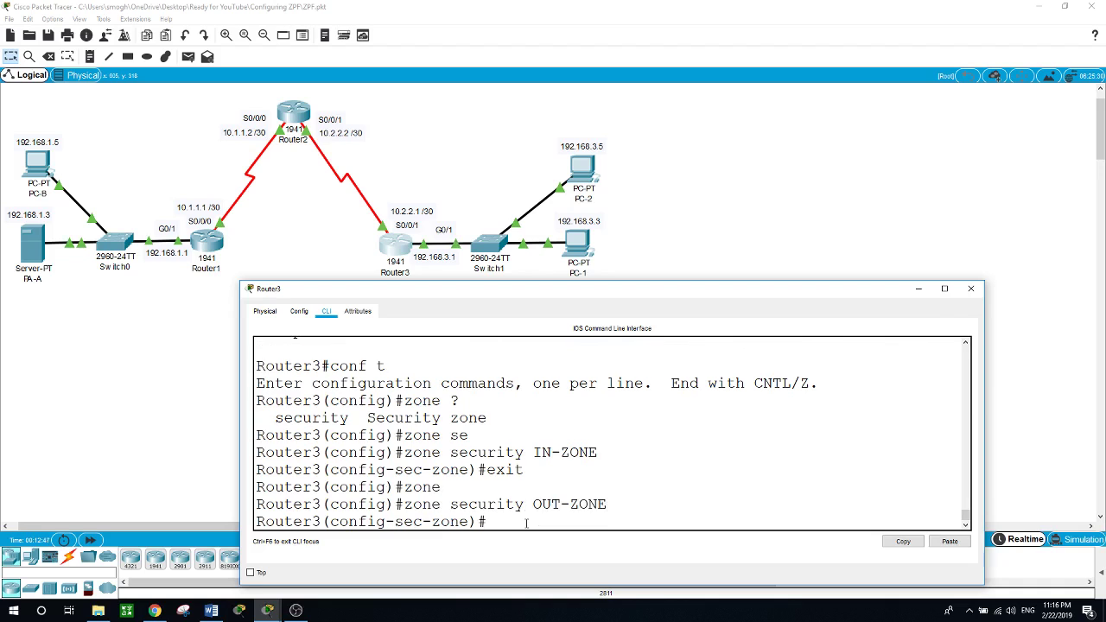
pyautogui.write('e')
pyautogui.write('xit')
pyautogui.press('Return')
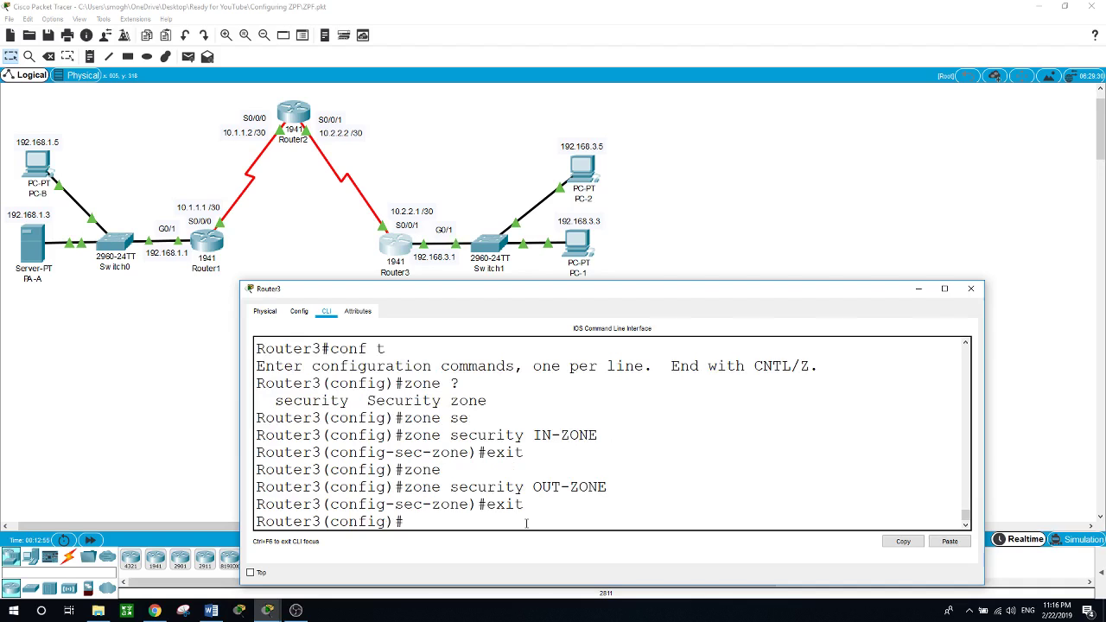
# Create extended access list 101 on Router3 with permit ip 192.168.3.0 0.0.0.255 any, consulting the command help for each argument.
pyautogui.click(197, 439)
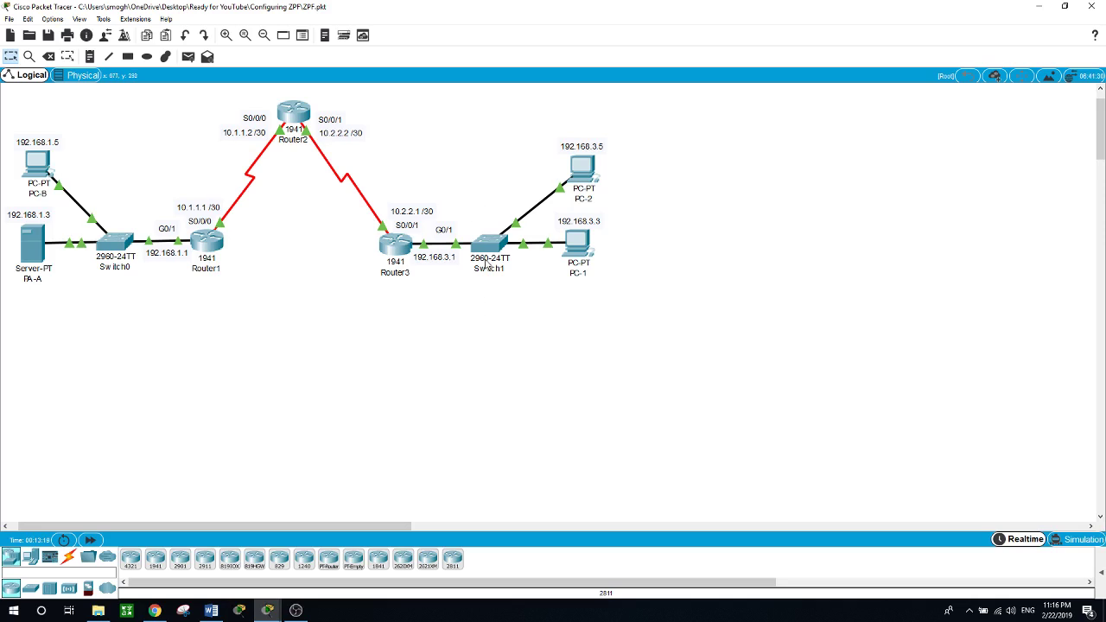
pyautogui.moveTo(487, 265)
pyautogui.click(400, 249)
pyautogui.write('acc')
pyautogui.press('Tab')
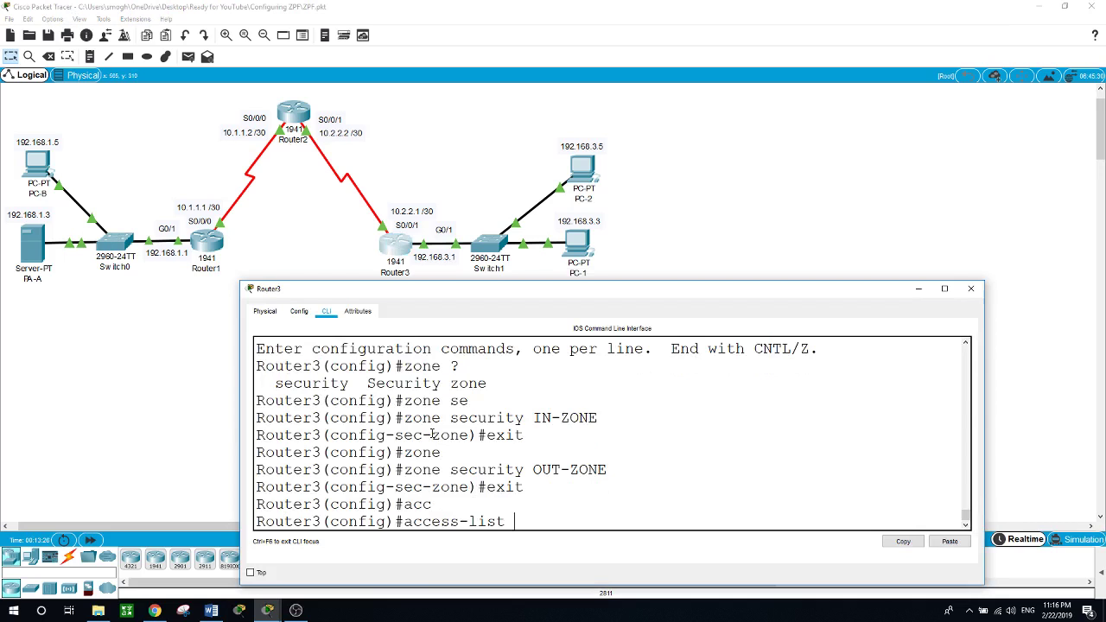
pyautogui.write('?')
pyautogui.write('101')
pyautogui.write(' ?permit ?')
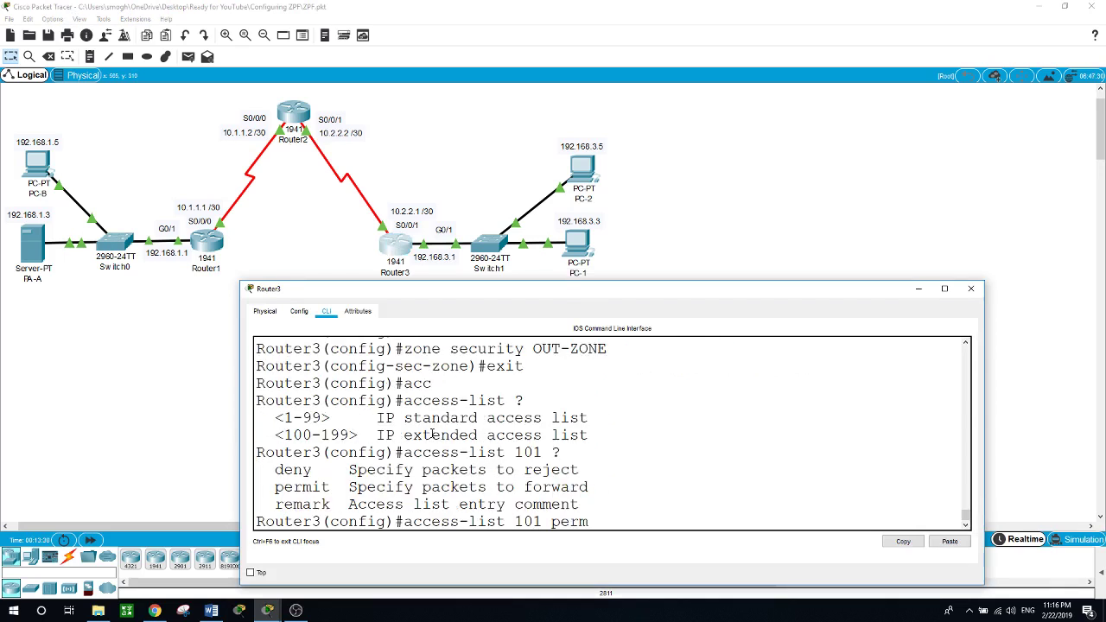
pyautogui.write('ip ')
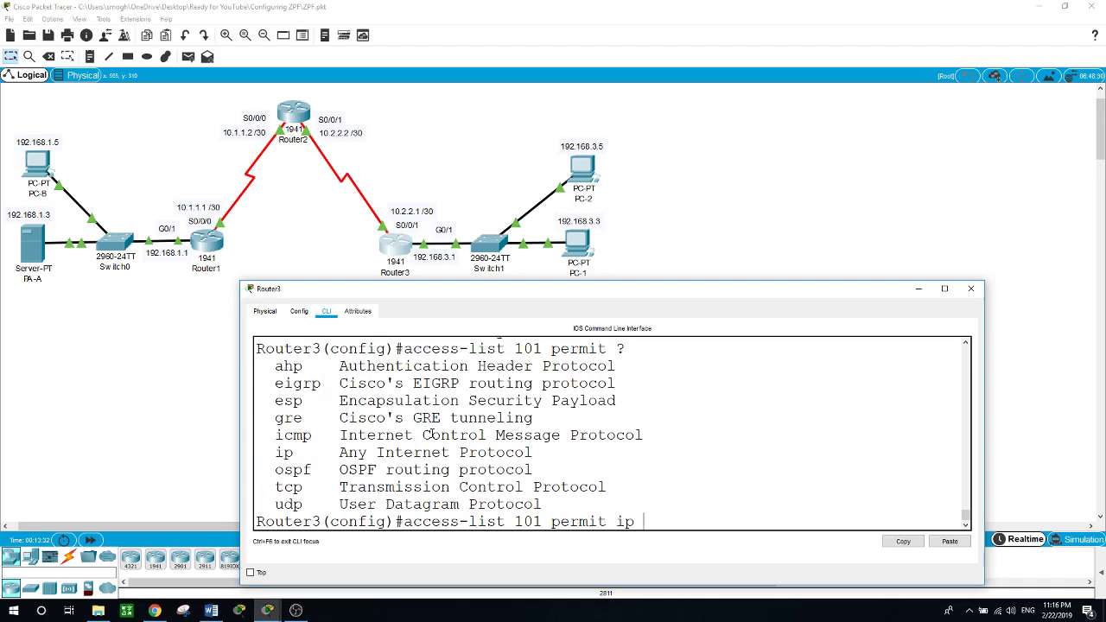
pyautogui.write('?192.168')
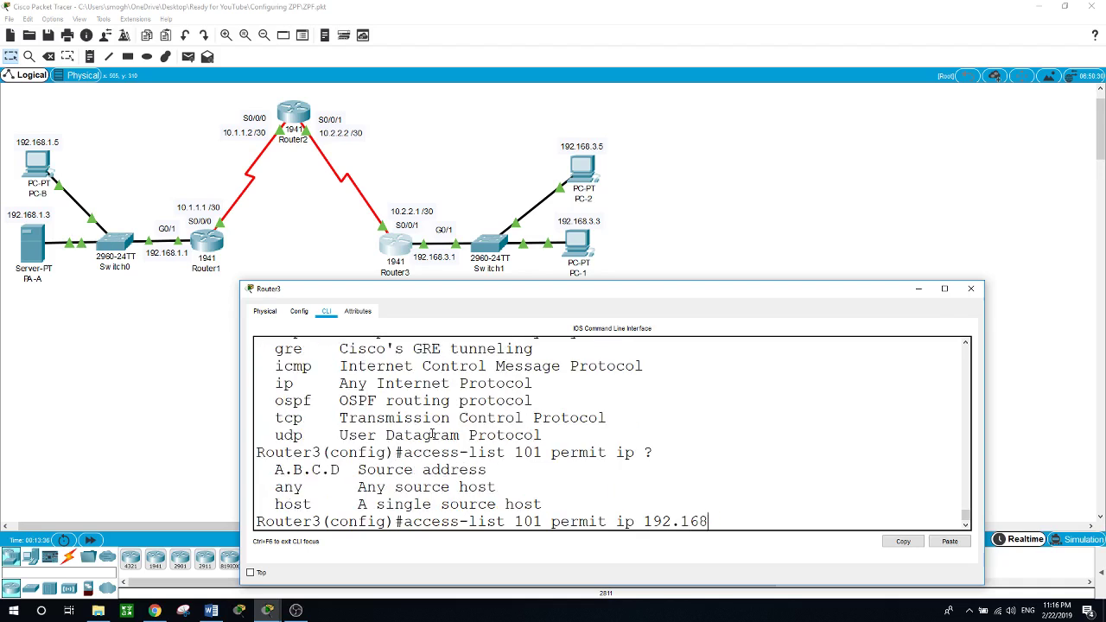
pyautogui.write('.')
pyautogui.write('3.')
pyautogui.write('0 0.0.0.')
pyautogui.write('255')
pyautogui.write('?any')
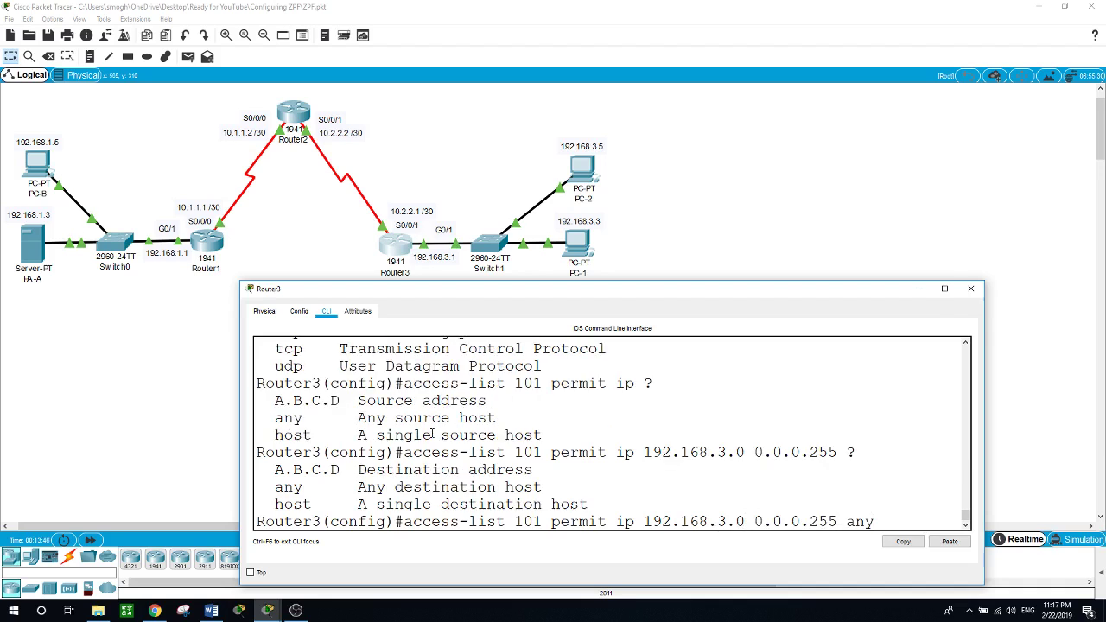
pyautogui.press('Return')
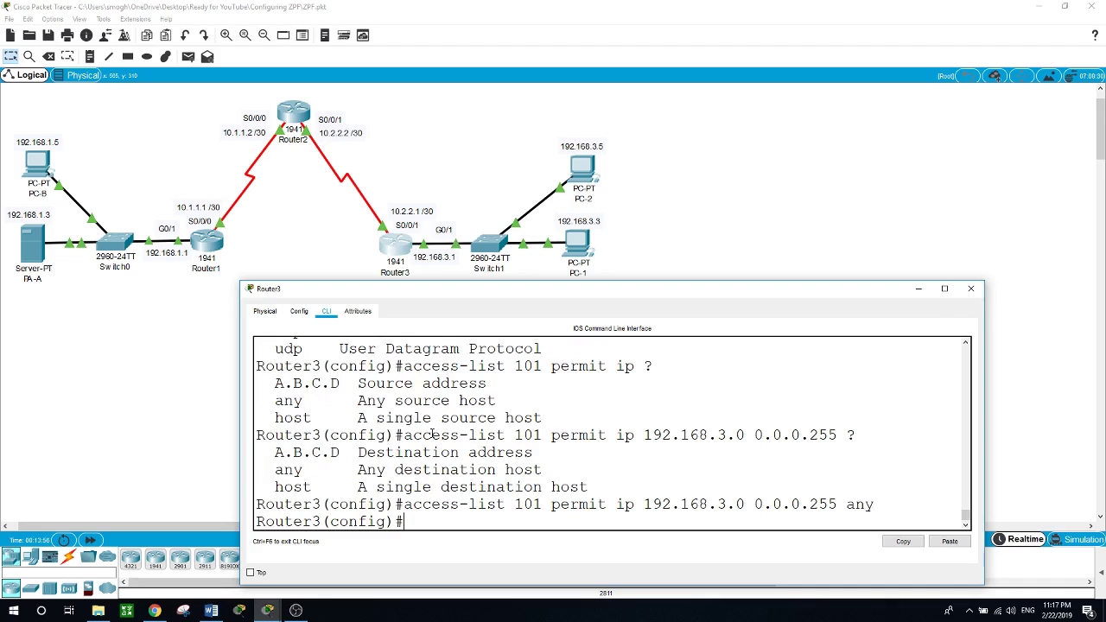
# Create an inspect-type class map named IN-NET-CLASS-MAP with the match-all option on Router3.
pyautogui.click(188, 449)
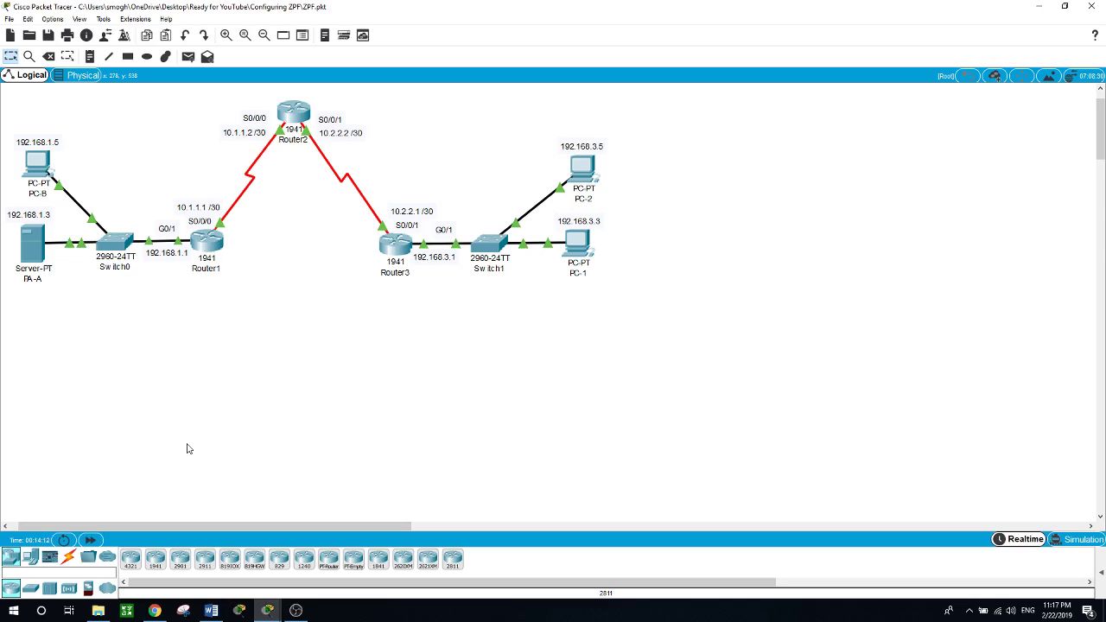
pyautogui.click(406, 249)
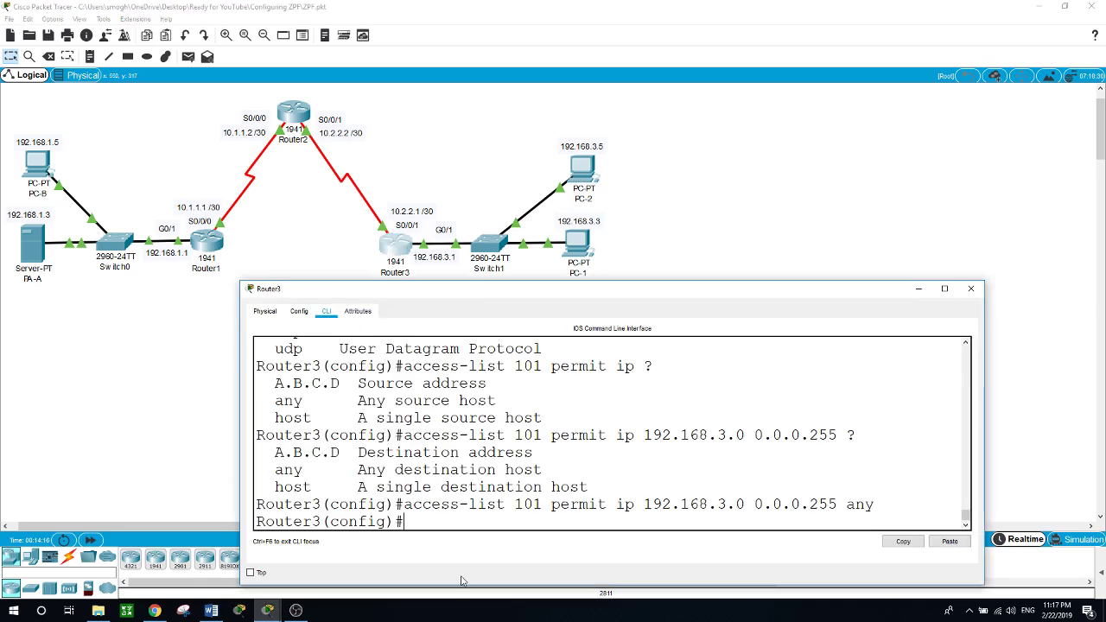
pyautogui.write('cla')
pyautogui.press('Tab')
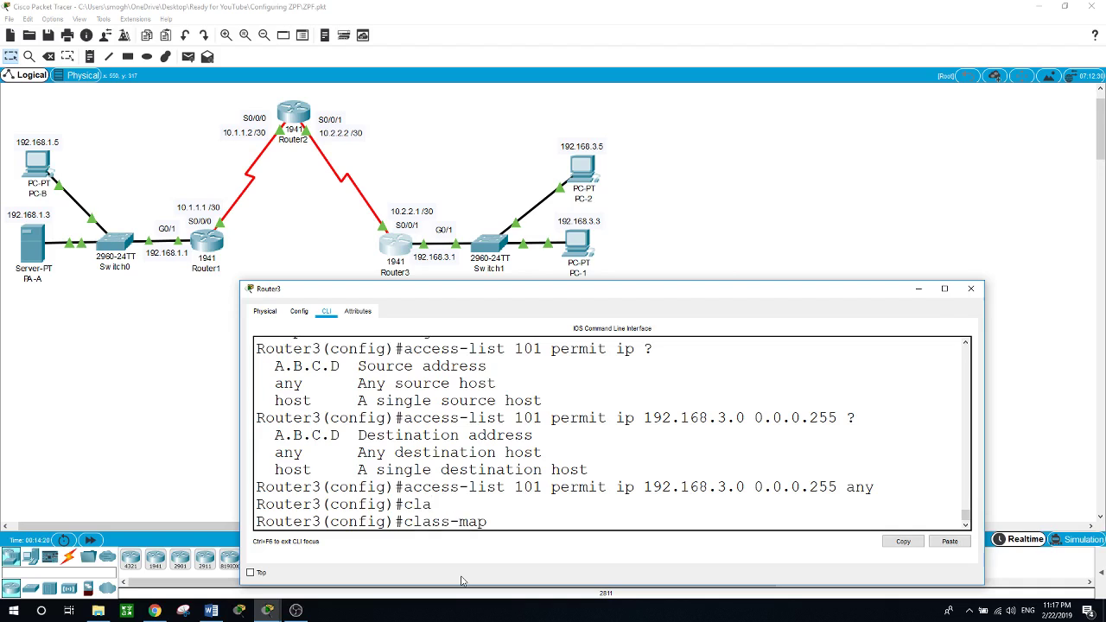
pyautogui.write('type inspect ?match-all')
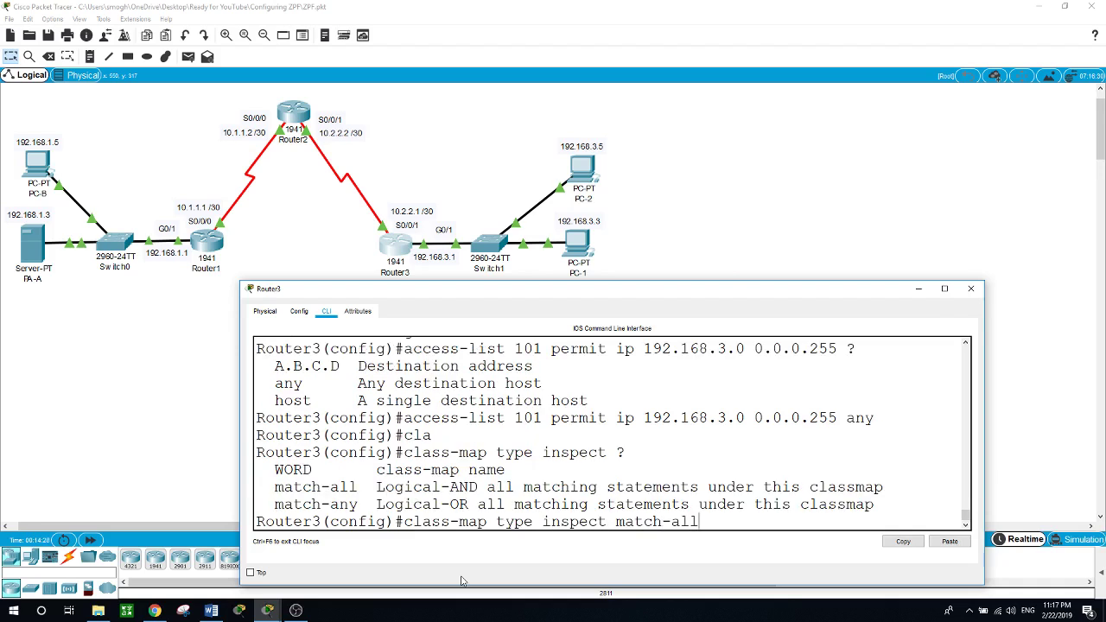
pyautogui.write(' IN-NET-CLASS-MAP')
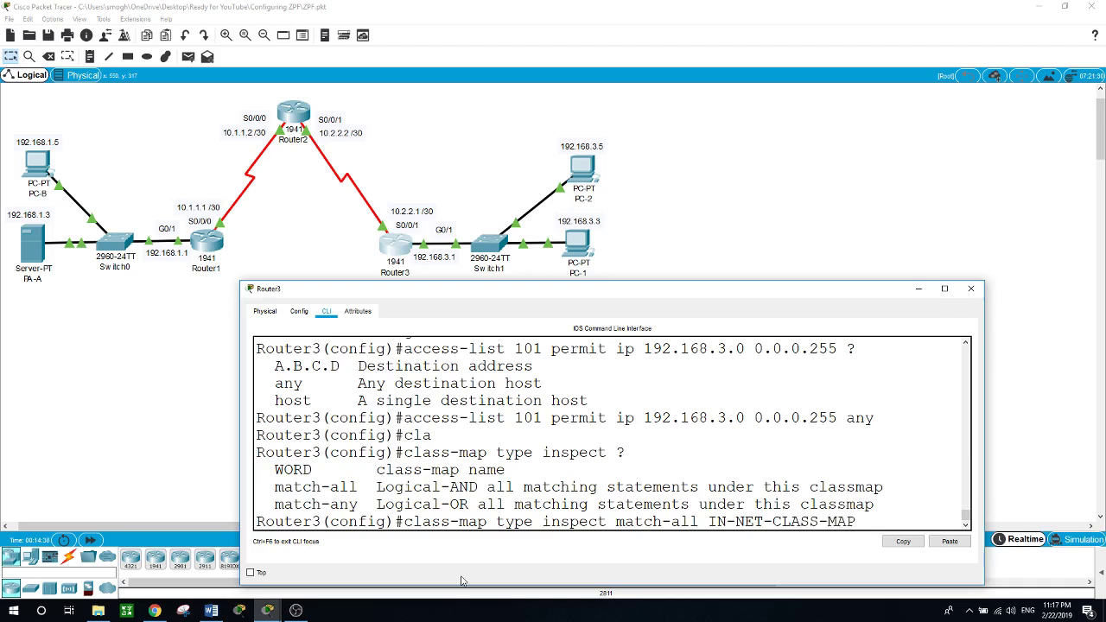
pyautogui.press('Return')
# Make the class map match access-group 101 and exit class-map configuration mode.
pyautogui.write('match ?acc')
pyautogui.press('Tab')
pyautogui.write('101')
pyautogui.press('Return')
pyautogui.write('exit')
pyautogui.press('Return')
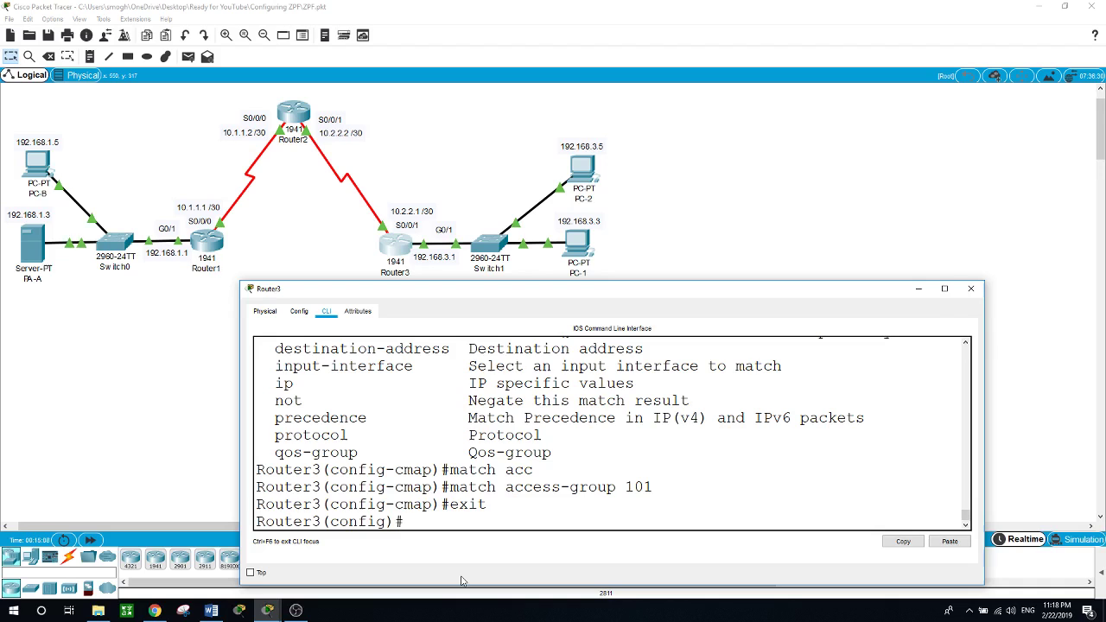
# Create an inspect-type policy map named IN-2-OUT-PMAP on Router3.
pyautogui.write('pol')
pyautogui.write('i')
pyautogui.press('Tab')
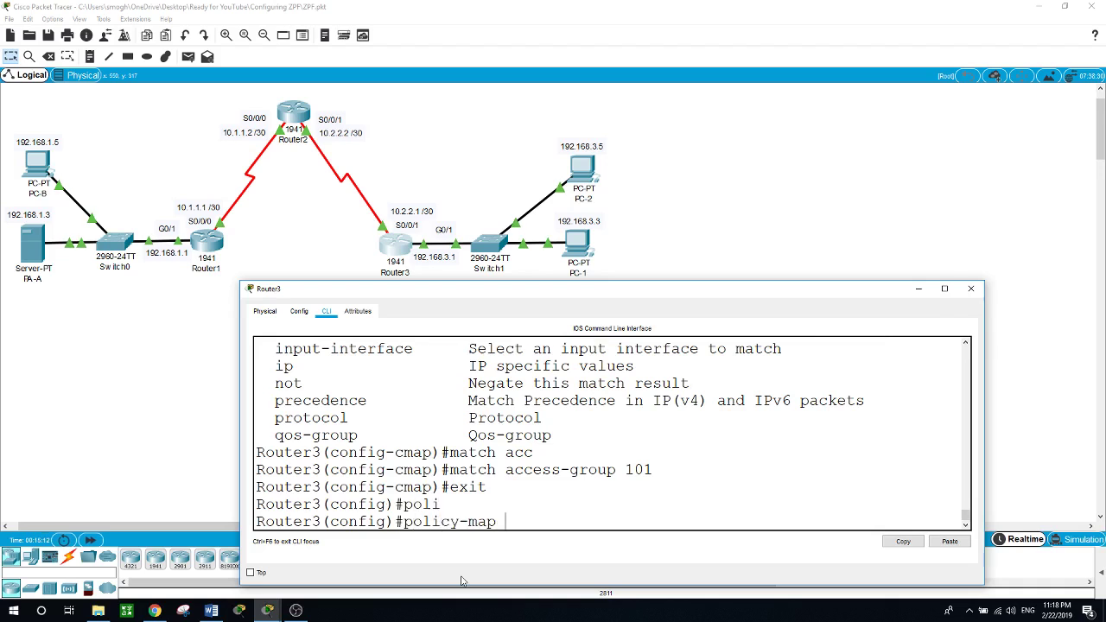
pyautogui.write('type insp')
pyautogui.press('Tab')
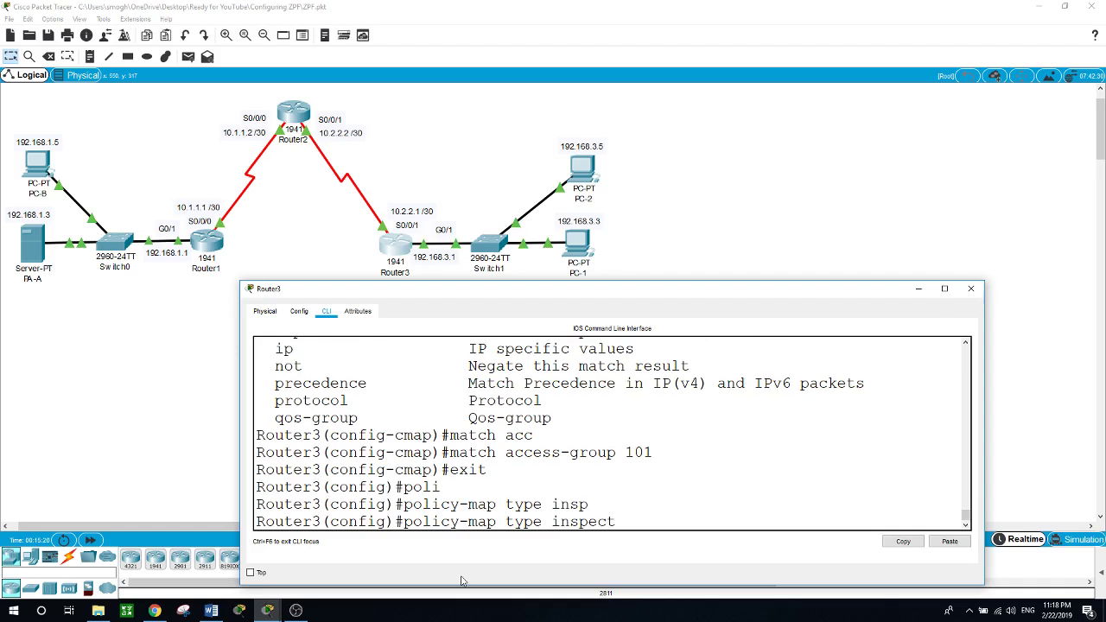
pyautogui.write('IN-2-OUT-PMAP')
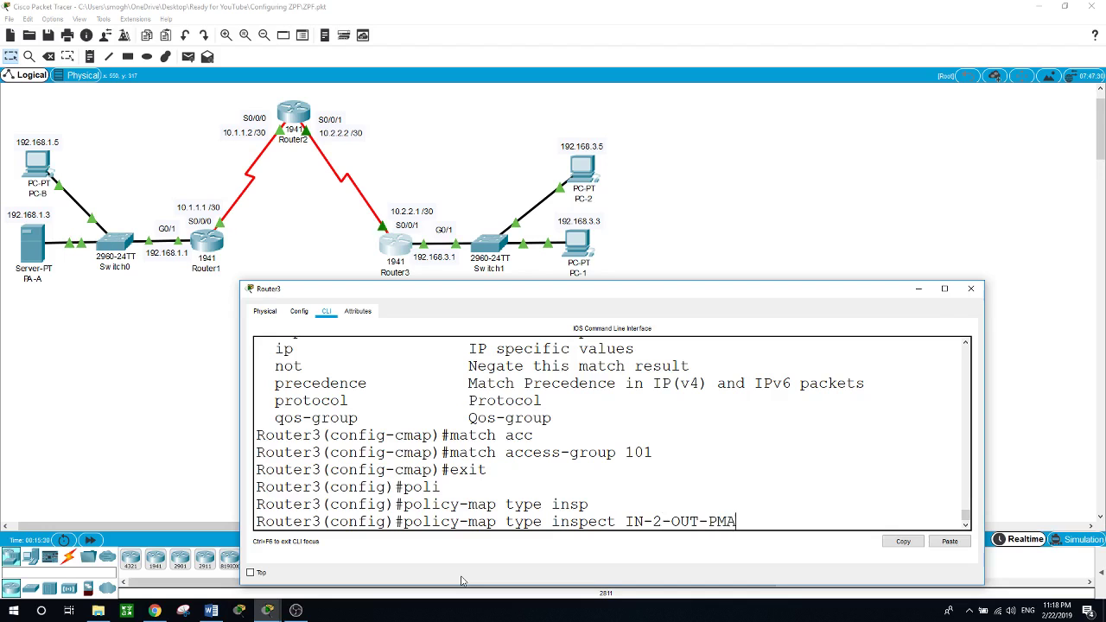
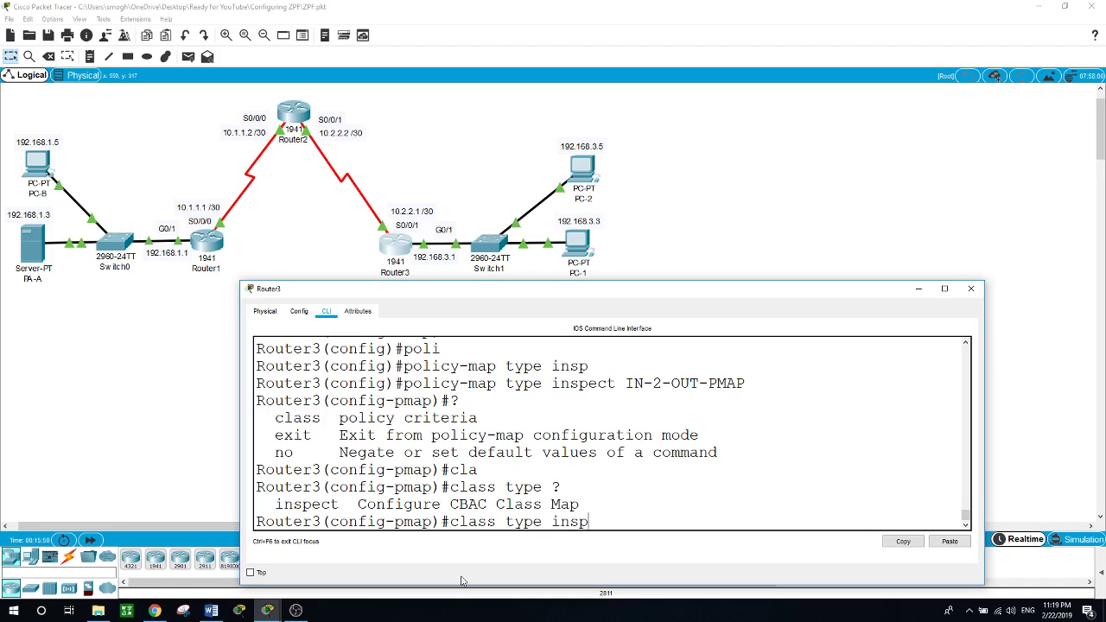
# Add the inspect class IN-NET-CLASS-MAP to the policy map with class type inspect.
pyautogui.press('Tab')
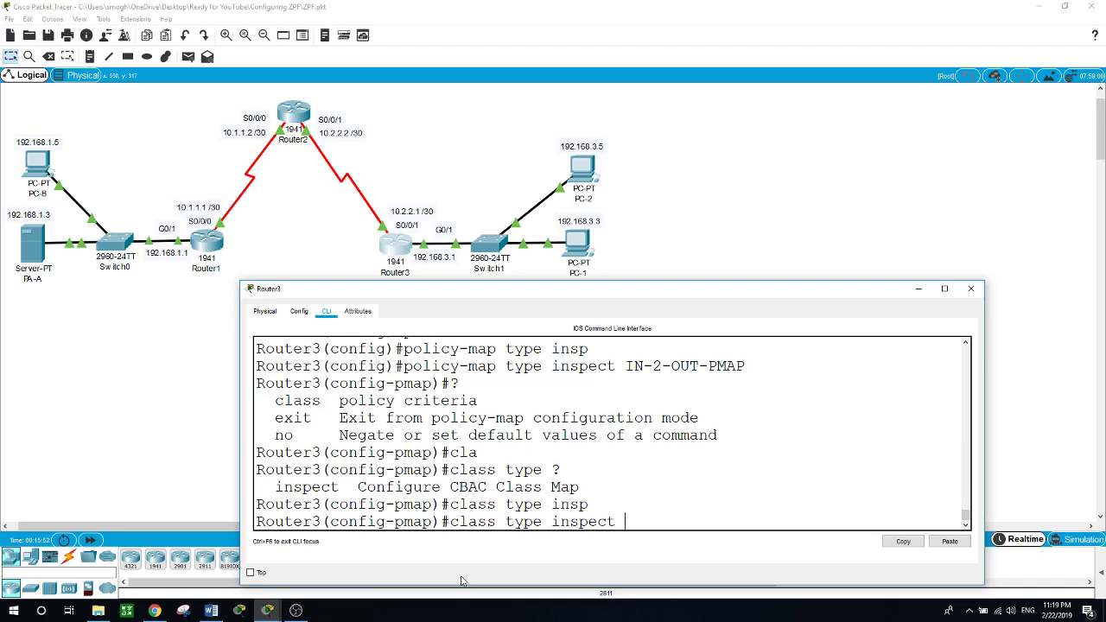
pyautogui.write('IN-NET')
pyautogui.press('BackSpace')
pyautogui.write('t')
pyautogui.press('BackSpace')
pyautogui.write('T-CLASS-')
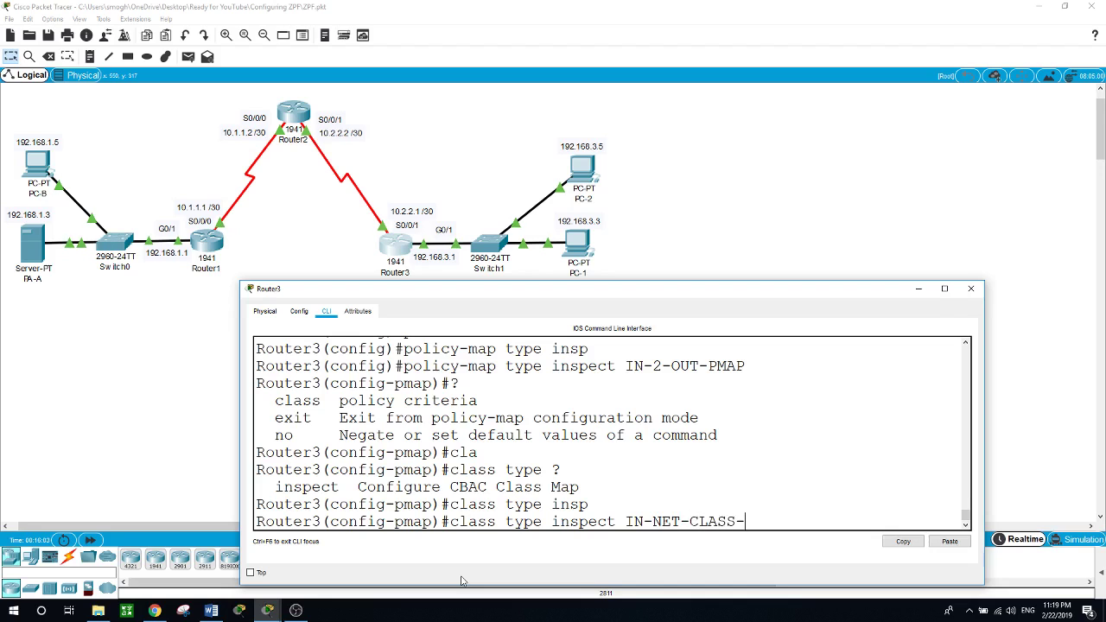
pyautogui.write('MAP')
pyautogui.press('Return')
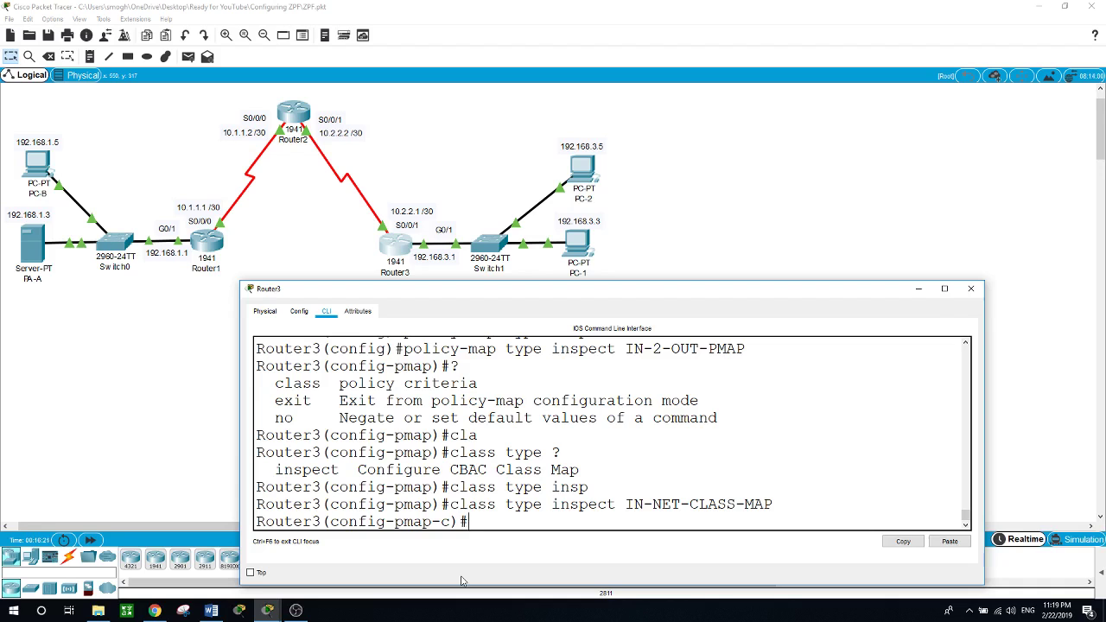
# List the available class actions, apply inspect to the class, and exit back to global configuration mode.
pyautogui.write('?')
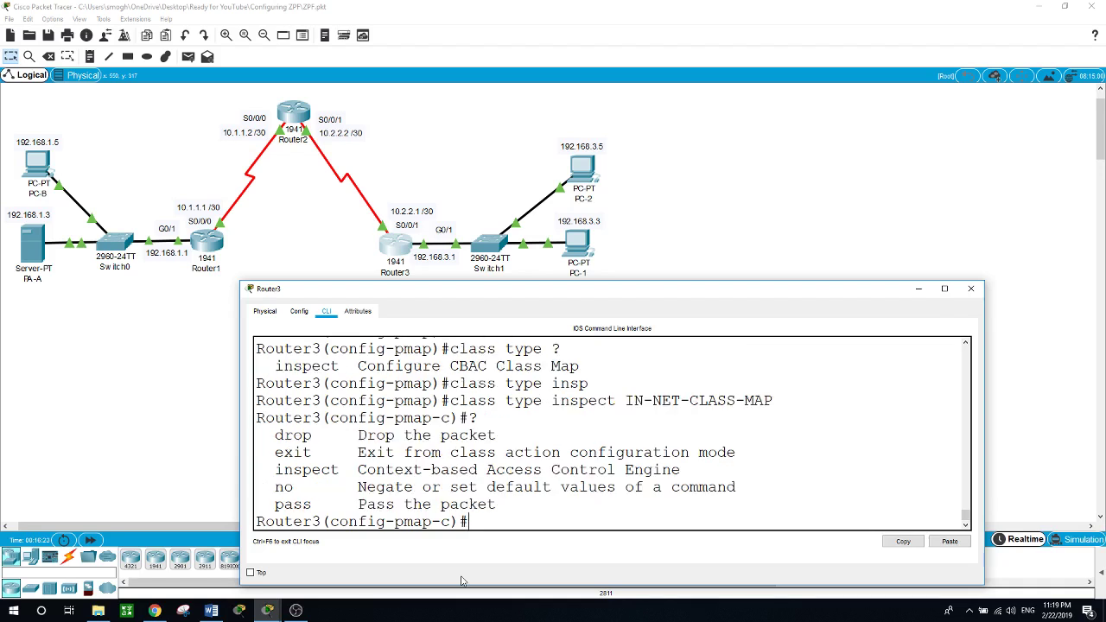
pyautogui.write('ins')
pyautogui.press('Tab')
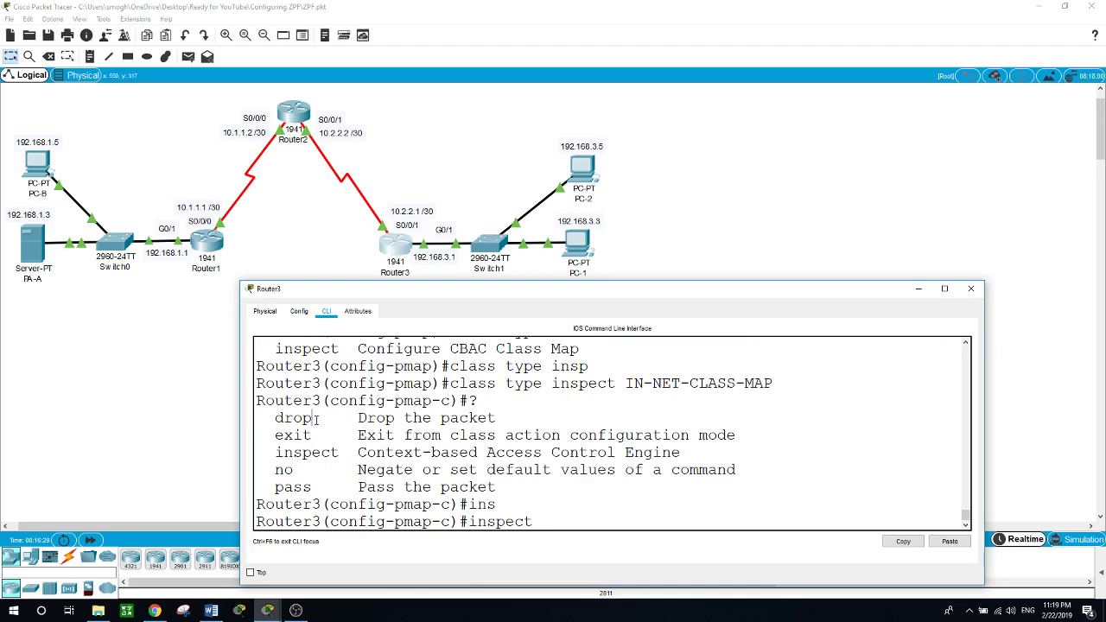
pyautogui.moveTo(314, 418); pyautogui.dragTo(266, 418)
pyautogui.moveTo(311, 487); pyautogui.dragTo(275, 487)
pyautogui.press('Return')
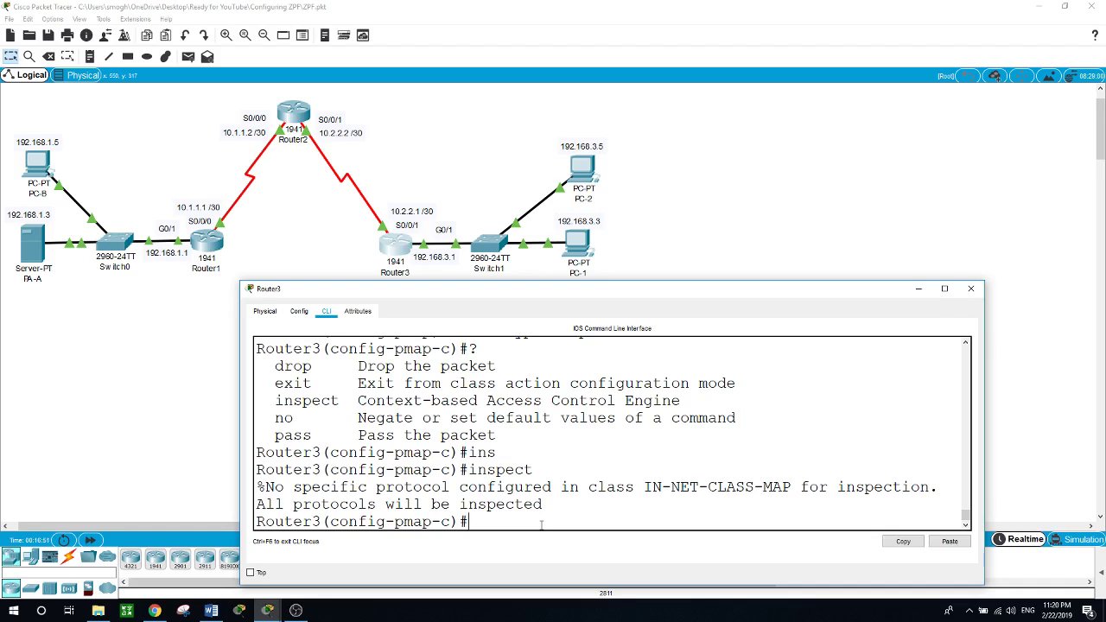
pyautogui.write('exit')
pyautogui.press('Return')
pyautogui.write('er3(config-pmap)#e')
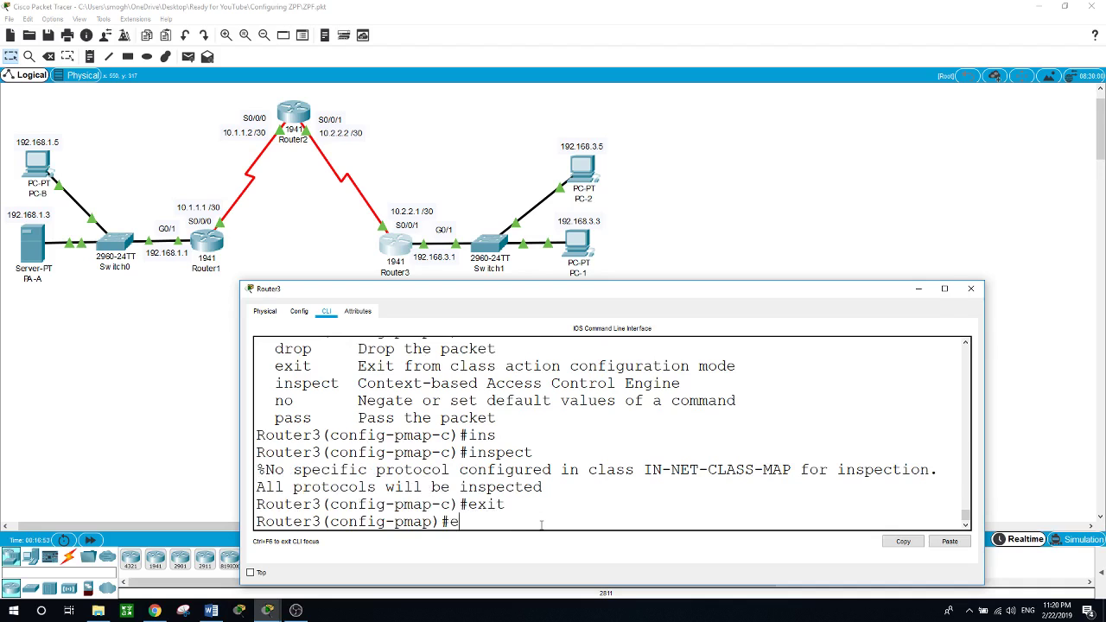
pyautogui.write('xit')
pyautogui.press('Return')
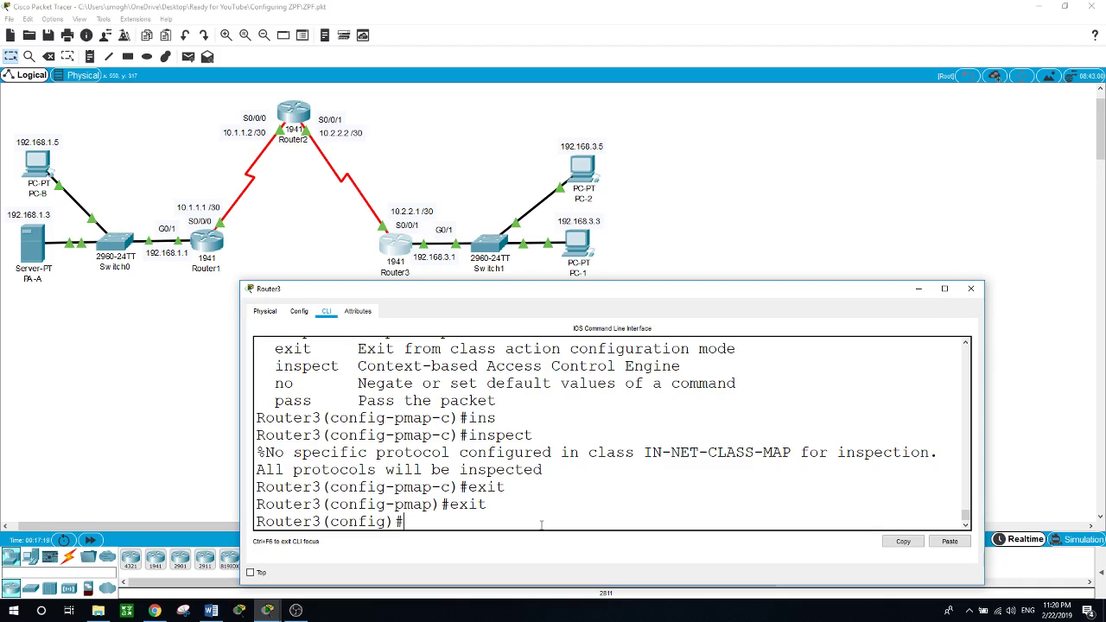
# Begin defining a security zone pair named IN-2-OUT-ZPAIR on Router3, consulting the command help for its arguments.
pyautogui.write('zone-pair ?')
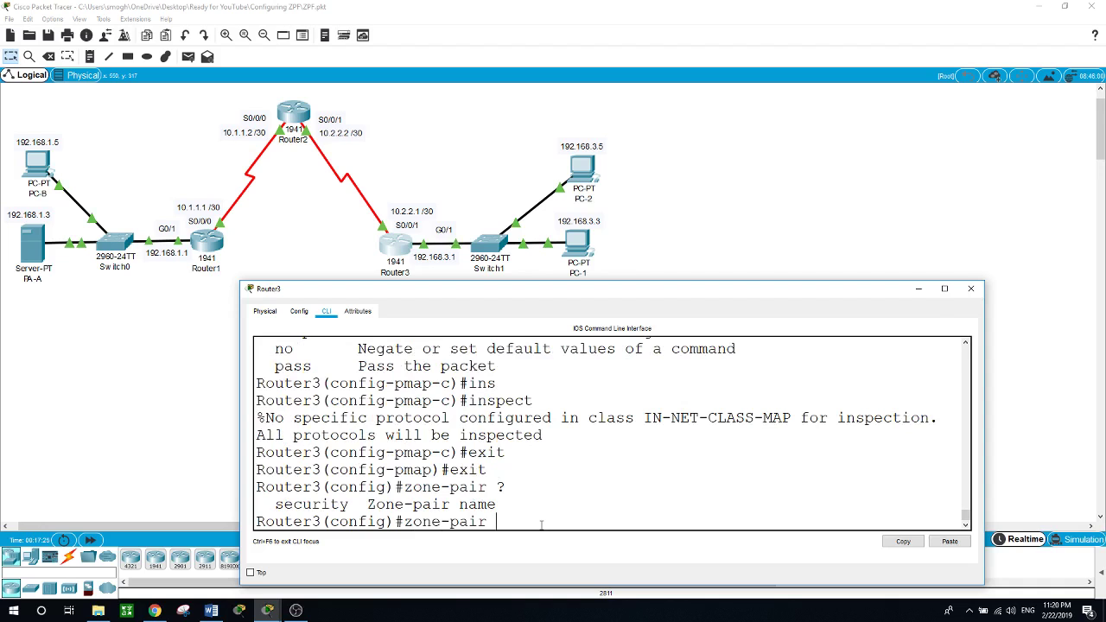
pyautogui.write('se')
pyautogui.press('Tab')
pyautogui.write('?')
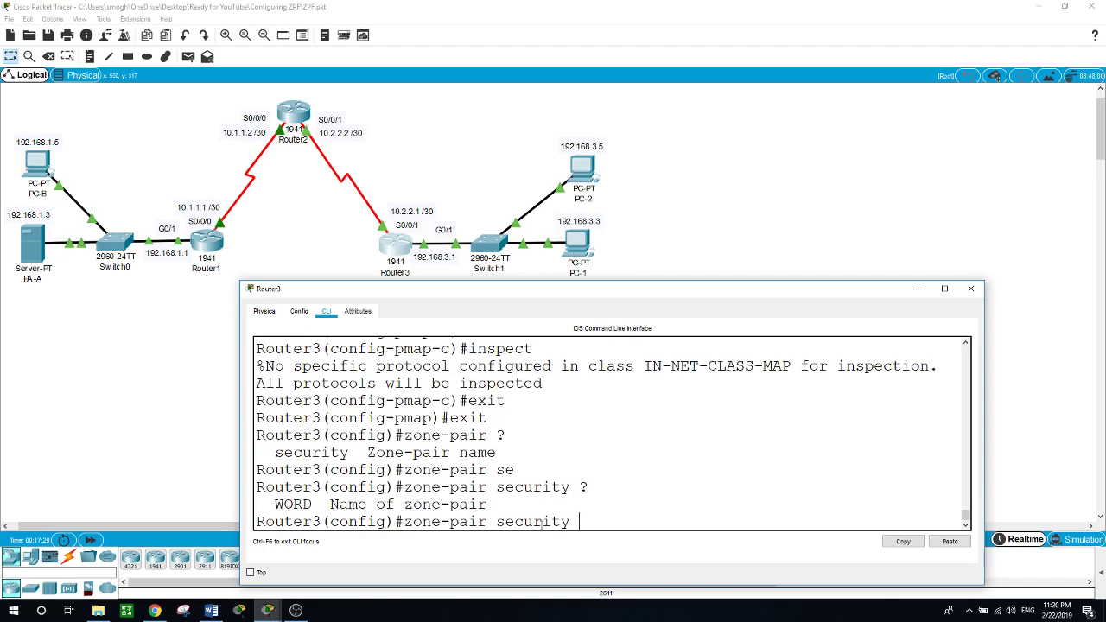
pyautogui.write('IN-2-OUT-ZPAIR')
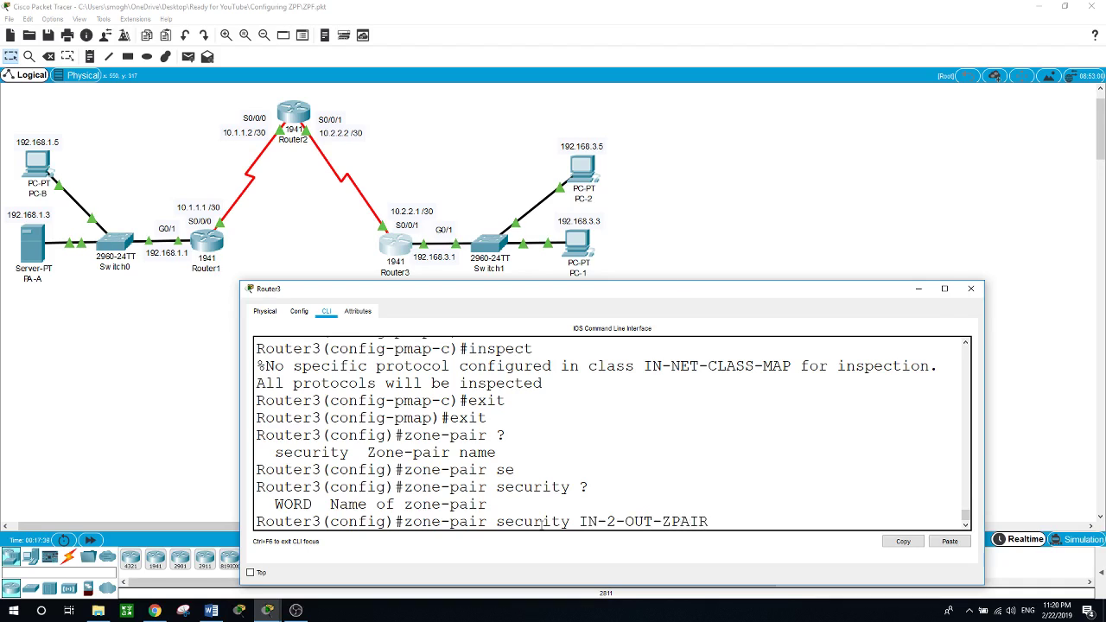
# Complete the zone pair definition with source zone IN-ZONE and destination zone OUT-ZONE, checking the available options.
pyautogui.write(' ?sour')
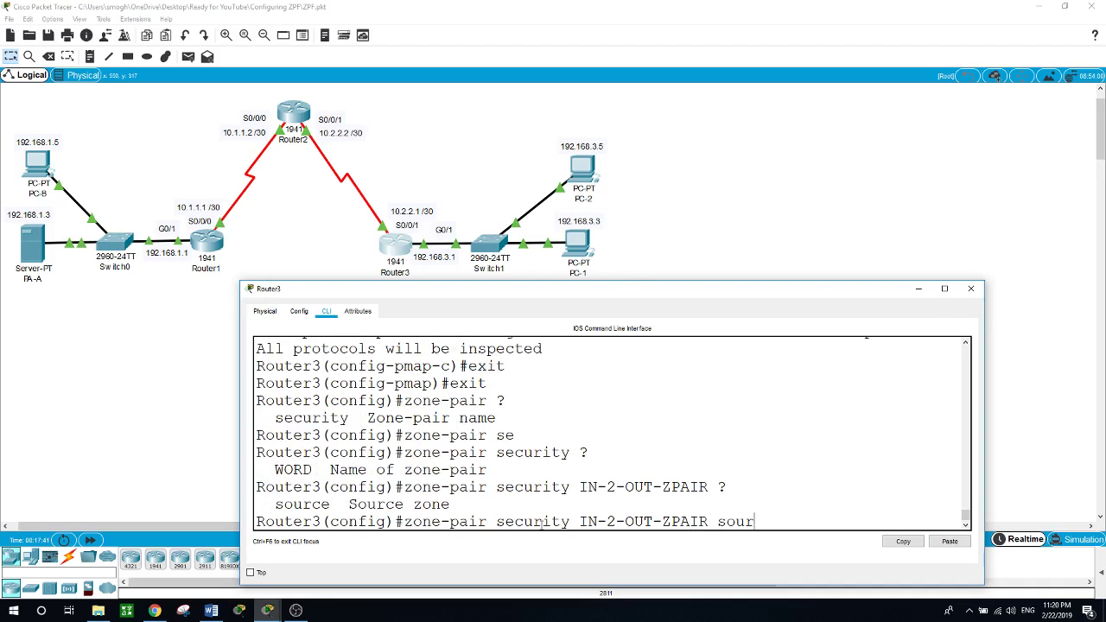
pyautogui.press('Tab')
pyautogui.write('?')
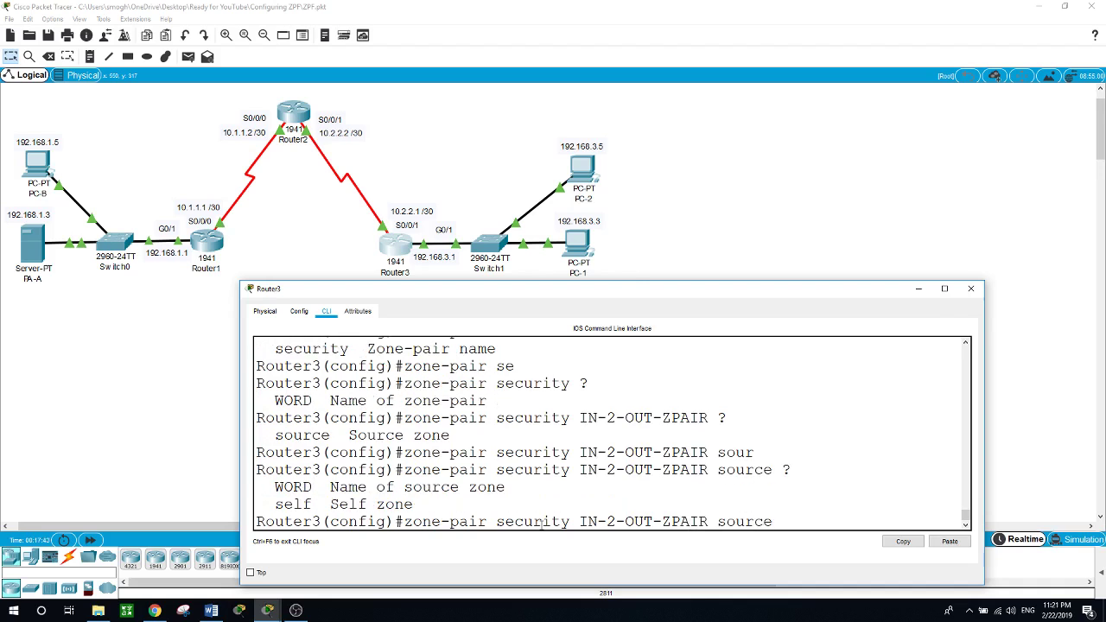
pyautogui.write('IN-Zon')
pyautogui.press('BackSpace')
pyautogui.press('BackSpace')
pyautogui.write('ONE des')
pyautogui.press('Tab')
pyautogui.write('?')
pyautogui.write('OU')
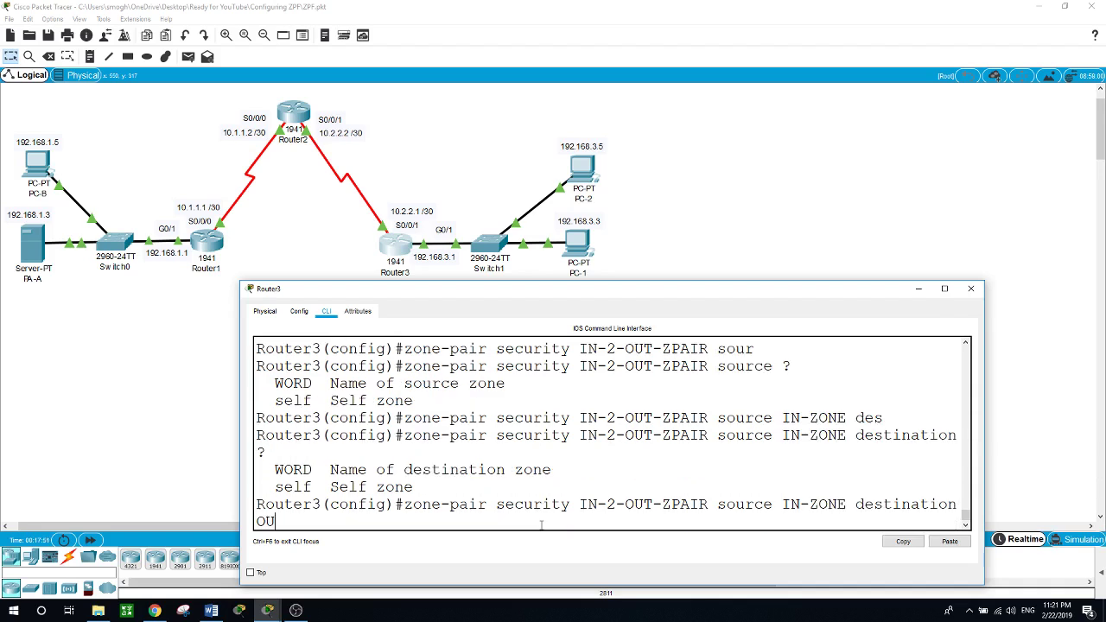
pyautogui.write('T-ZONE')
pyautogui.press('Return')
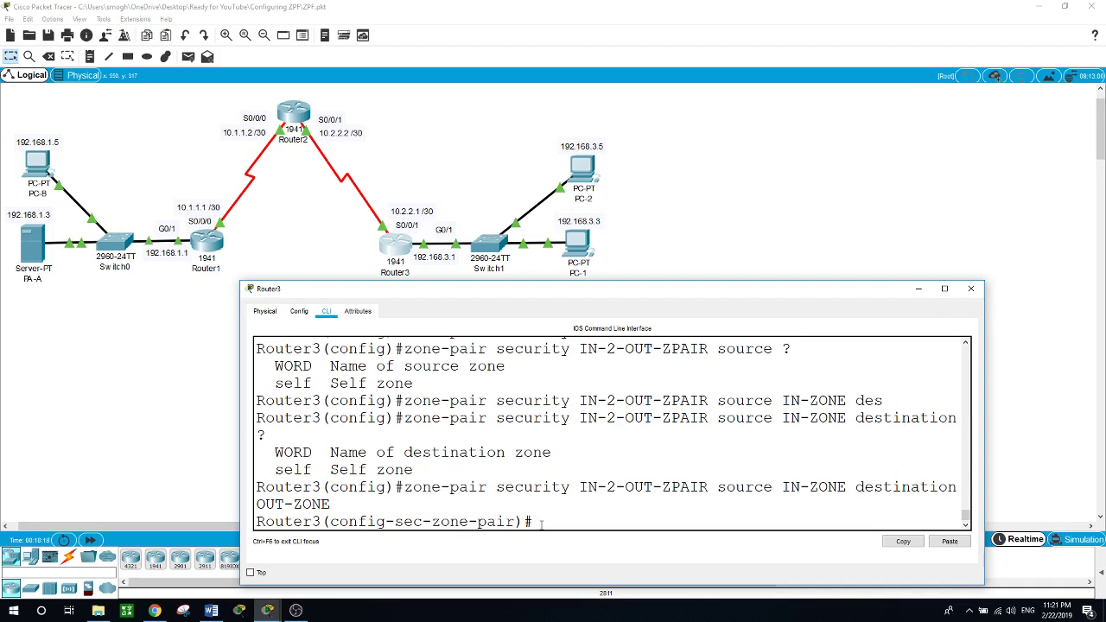
# Attach the inspect-type service policy IN-2-OUT-PMAP to the zone pair and exit to global configuration mode.
pyautogui.write('se')
pyautogui.press('Tab')
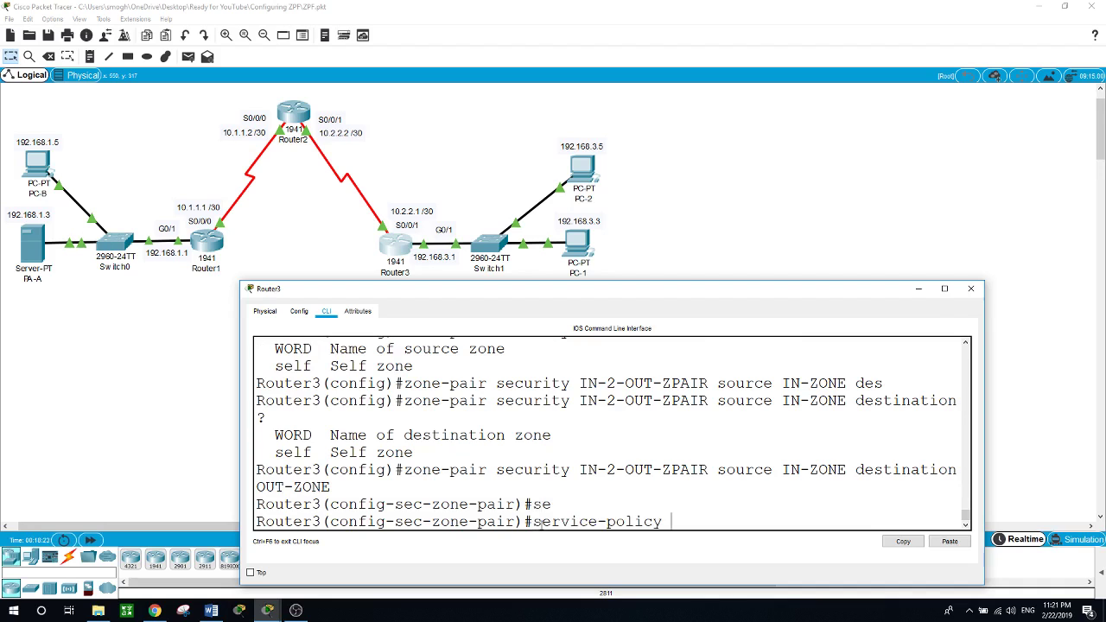
pyautogui.write('type ?')
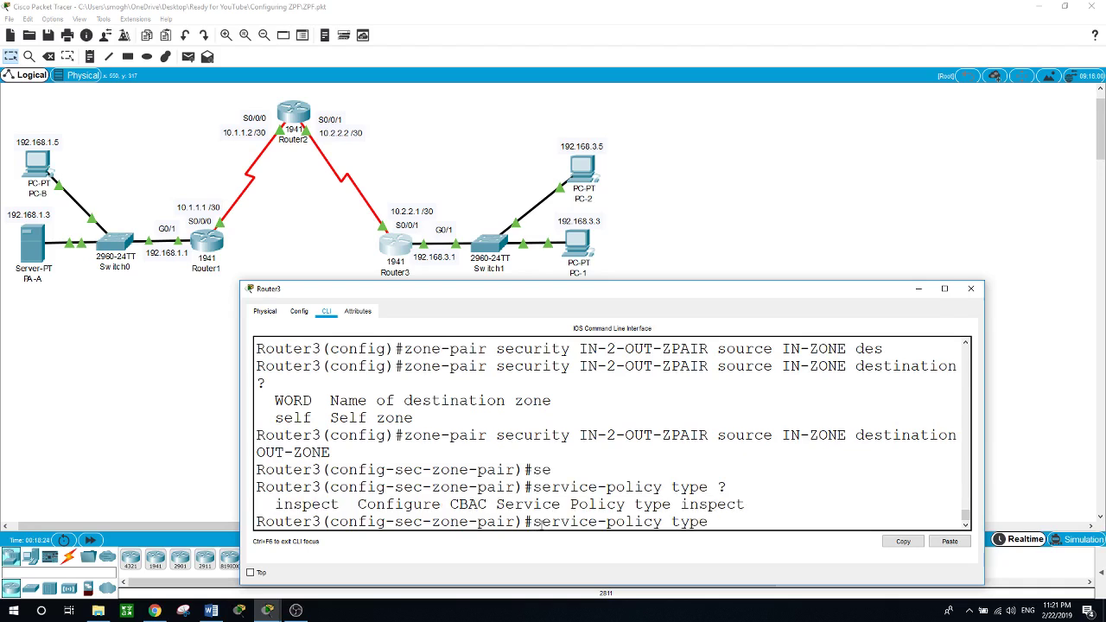
pyautogui.write('insp')
pyautogui.press('Tab')
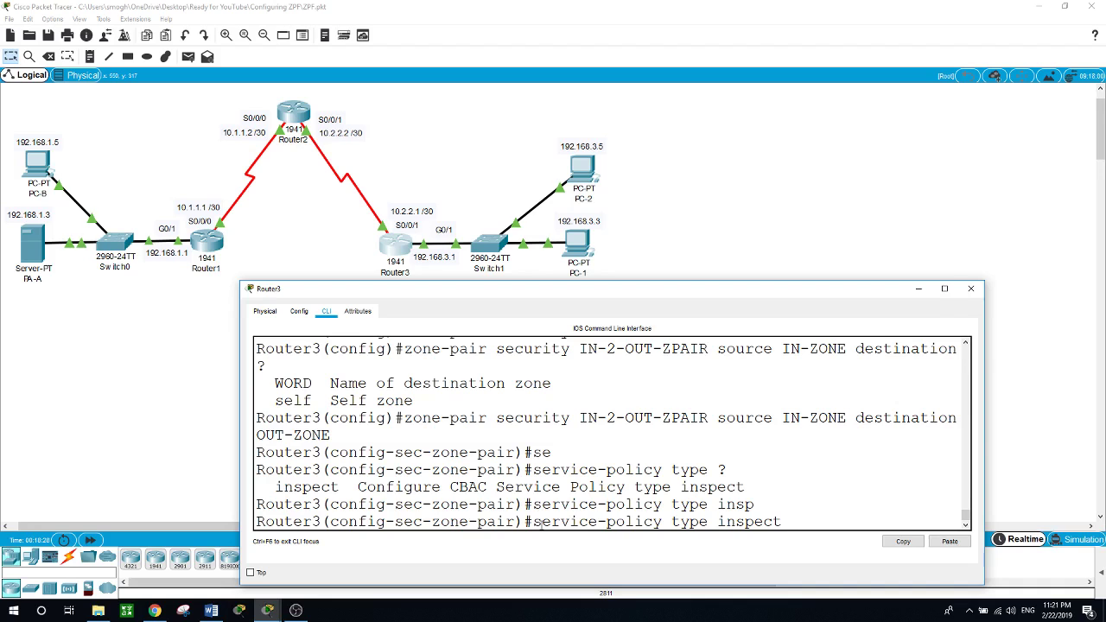
pyautogui.write('?')
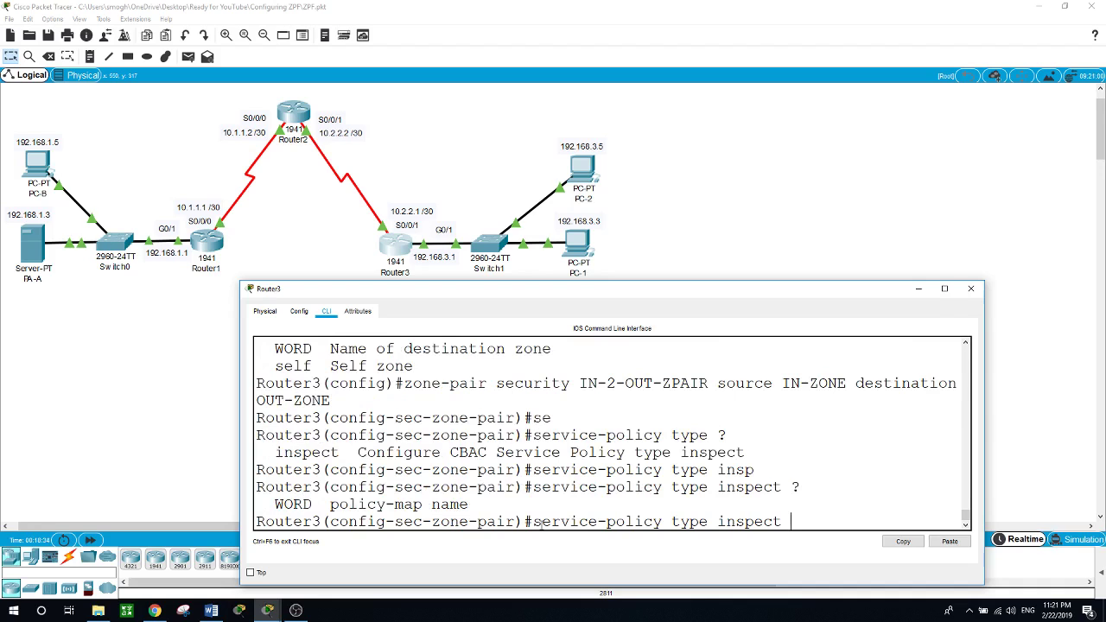
pyautogui.write('IN-2')
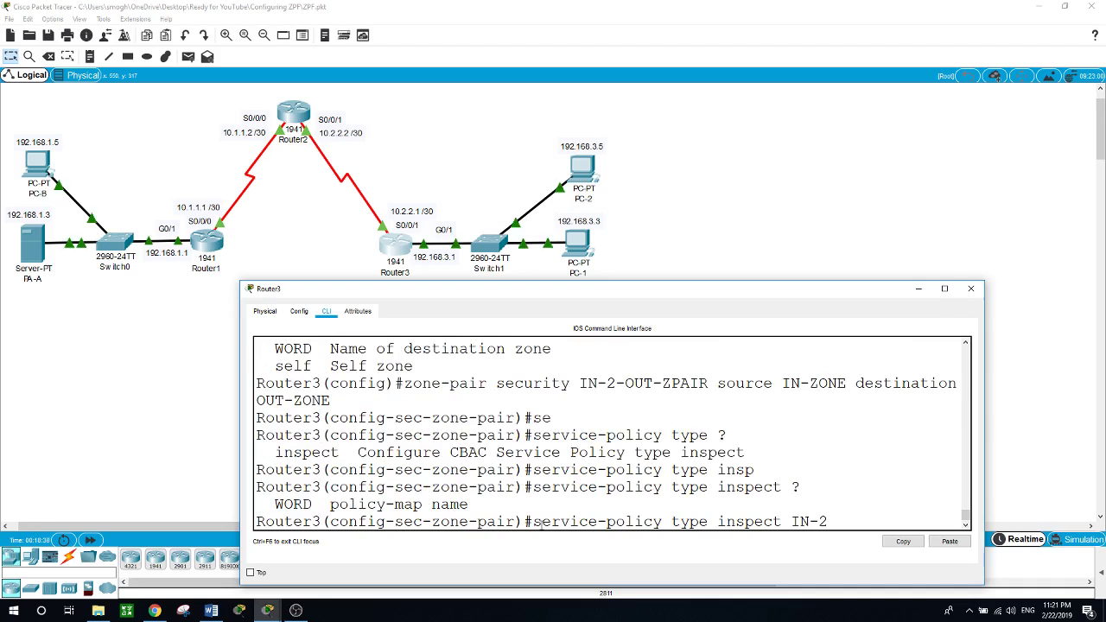
pyautogui.write('-OUT-PMAP')
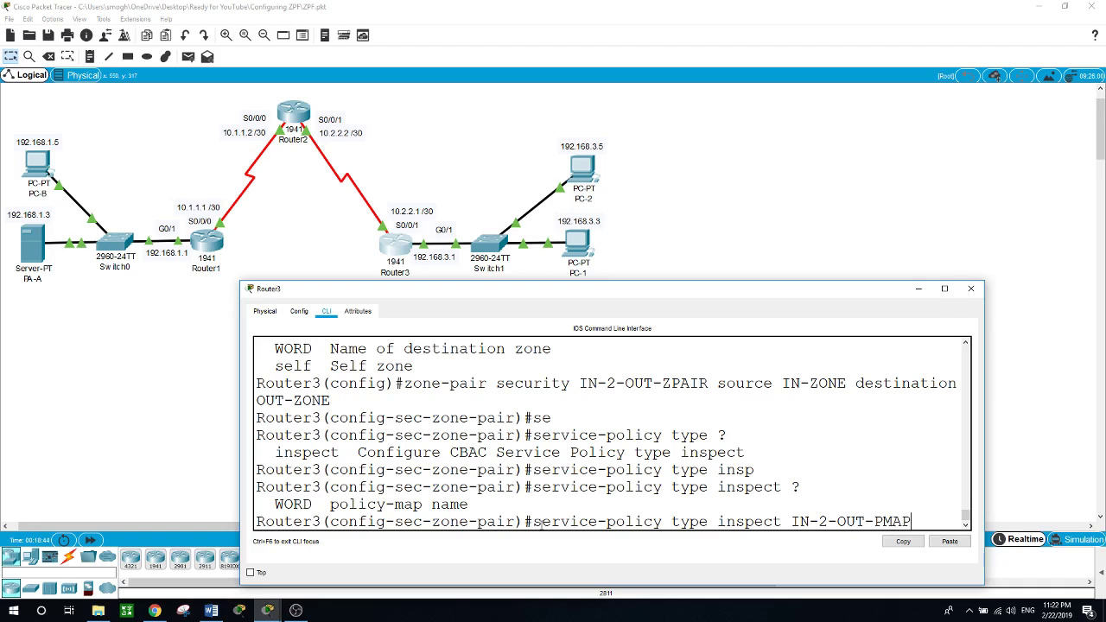
pyautogui.press('Return')
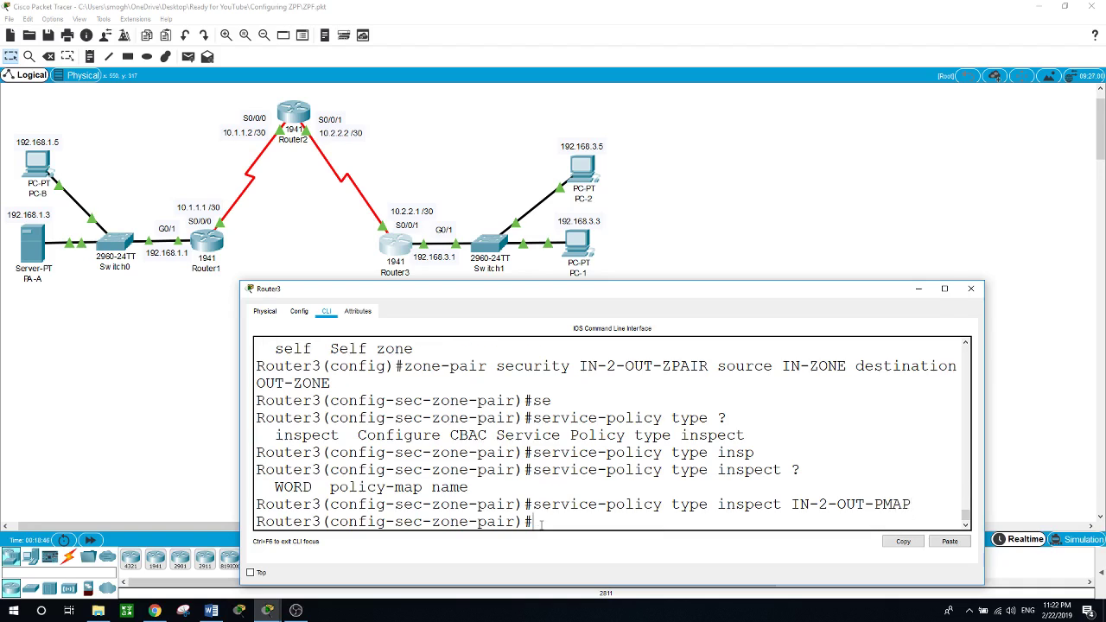
pyautogui.write('exit')
pyautogui.press('Return')
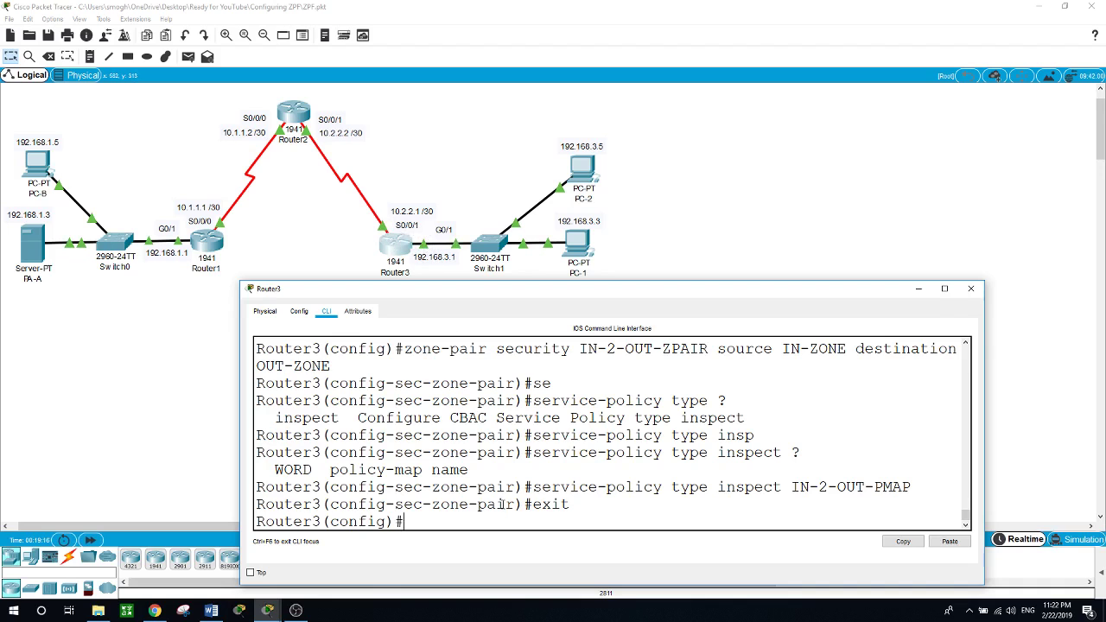
# Assign interface g0/1 to security zone IN-ZONE and exit interface configuration.
pyautogui.write('int g0/1')
pyautogui.press('Return')
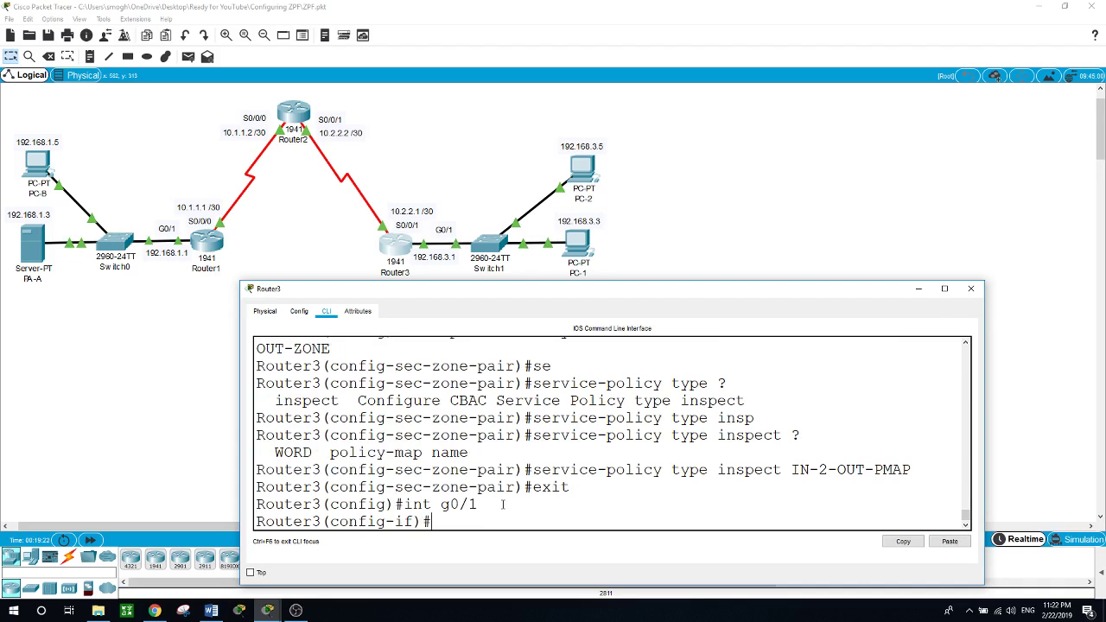
pyautogui.write('zon')
pyautogui.press('Tab')
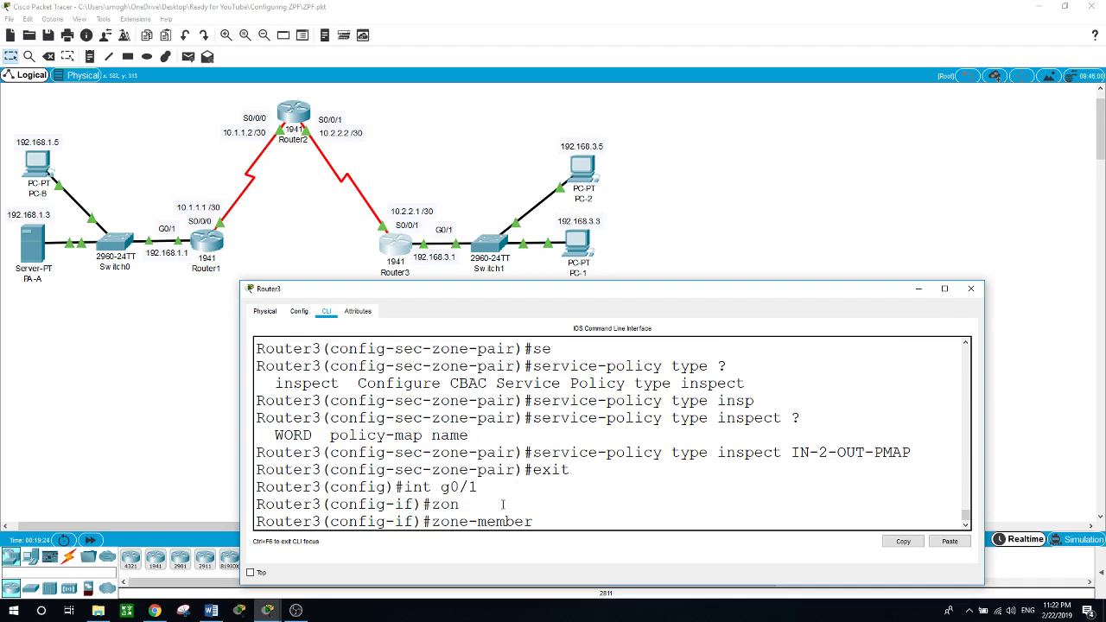
pyautogui.write('se')
pyautogui.press('Tab')
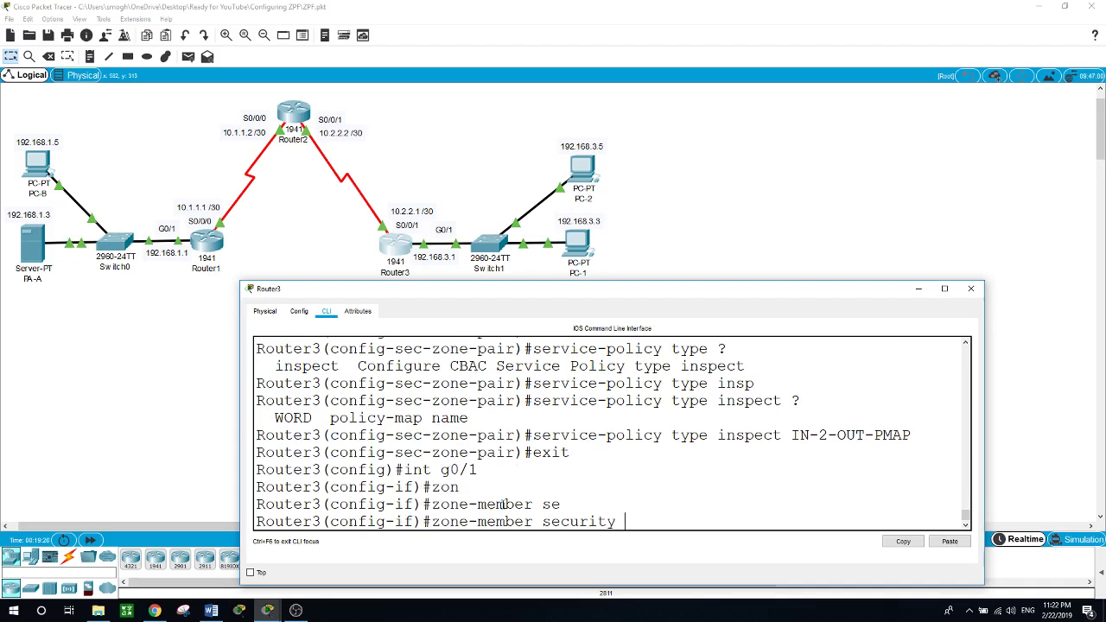
pyautogui.write('IN-Zo')
pyautogui.press('BackSpace')
pyautogui.write('ONE')
pyautogui.press('Return')
pyautogui.write('exit')
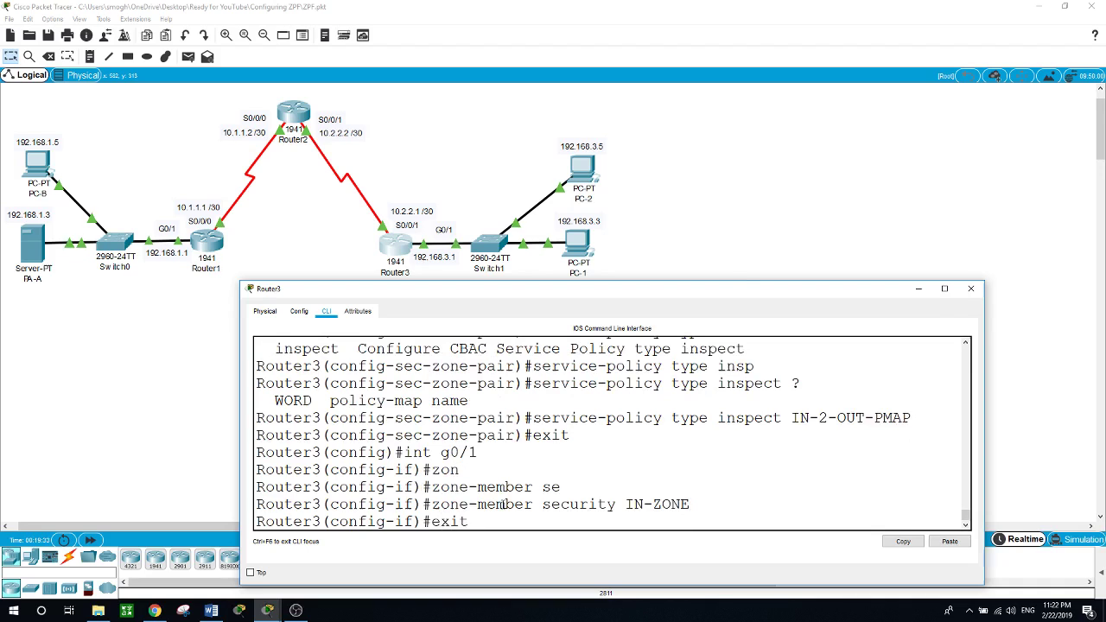
pyautogui.press('Return')
# Assign interface s0/0/1 to security zone OUT-ZONE and exit interface configuration.
pyautogui.write('int s0/')
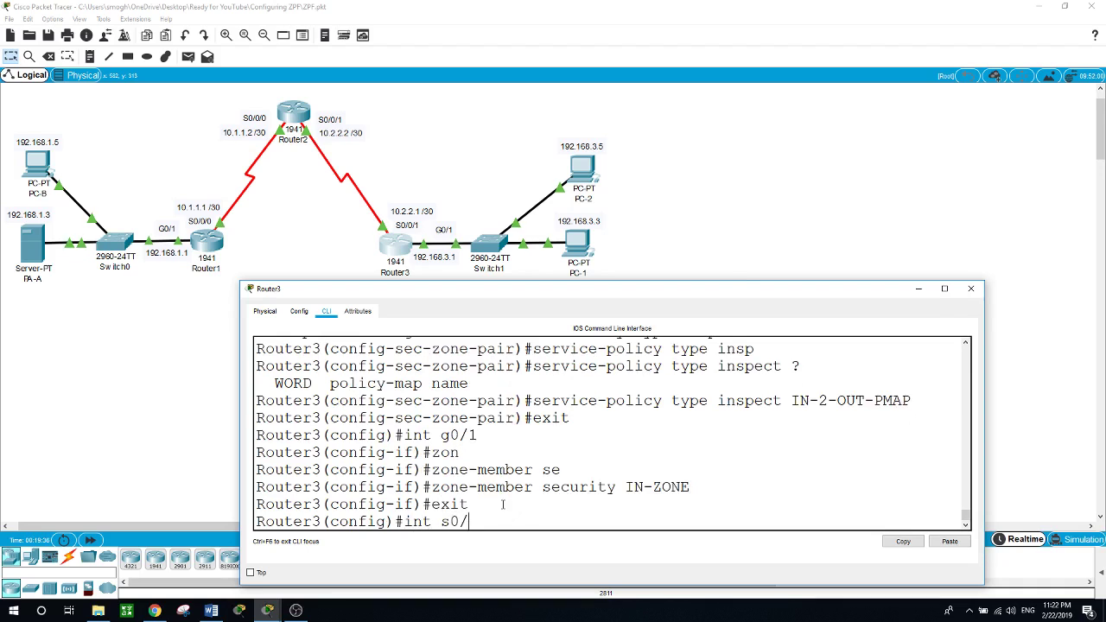
pyautogui.write('0/1')
pyautogui.press('Return')
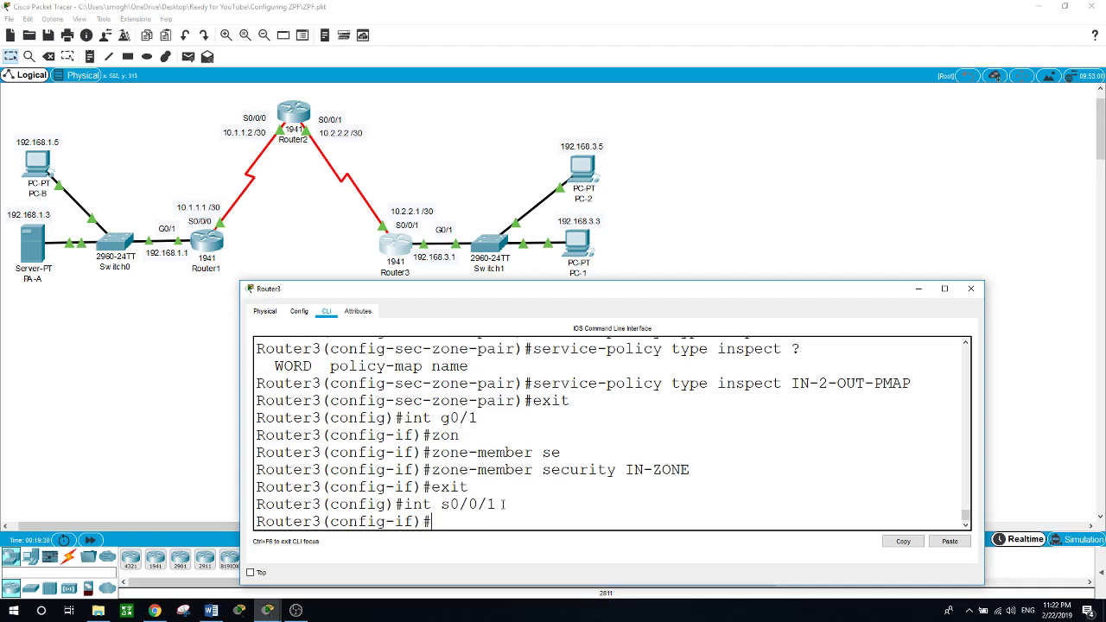
pyautogui.write('zone')
pyautogui.press('Tab')
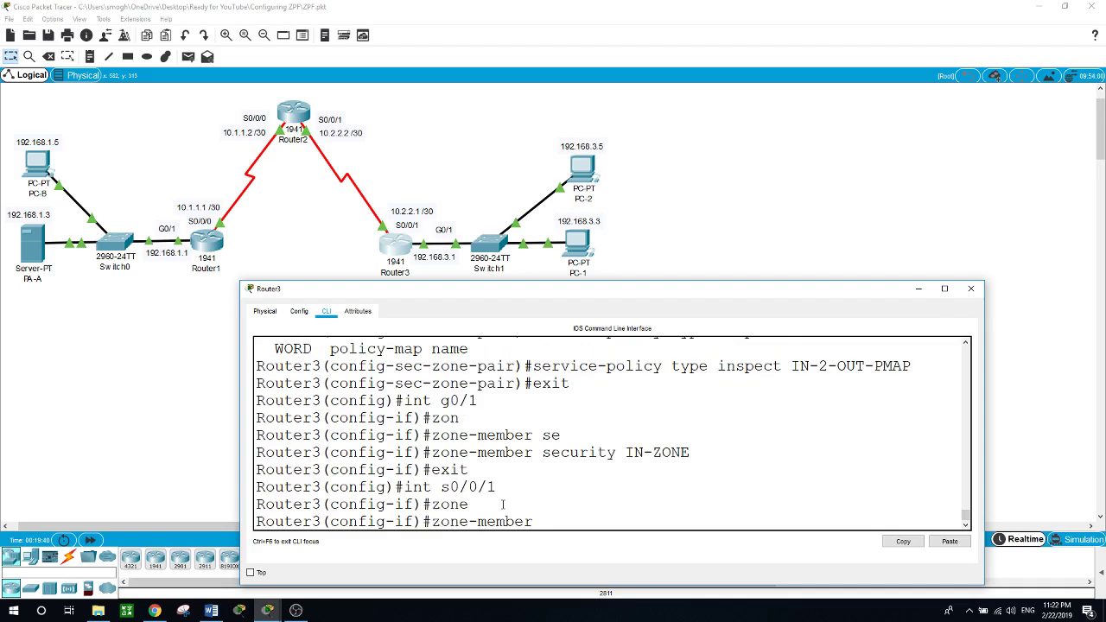
pyautogui.write('se')
pyautogui.press('Tab')
pyautogui.write('OUT')
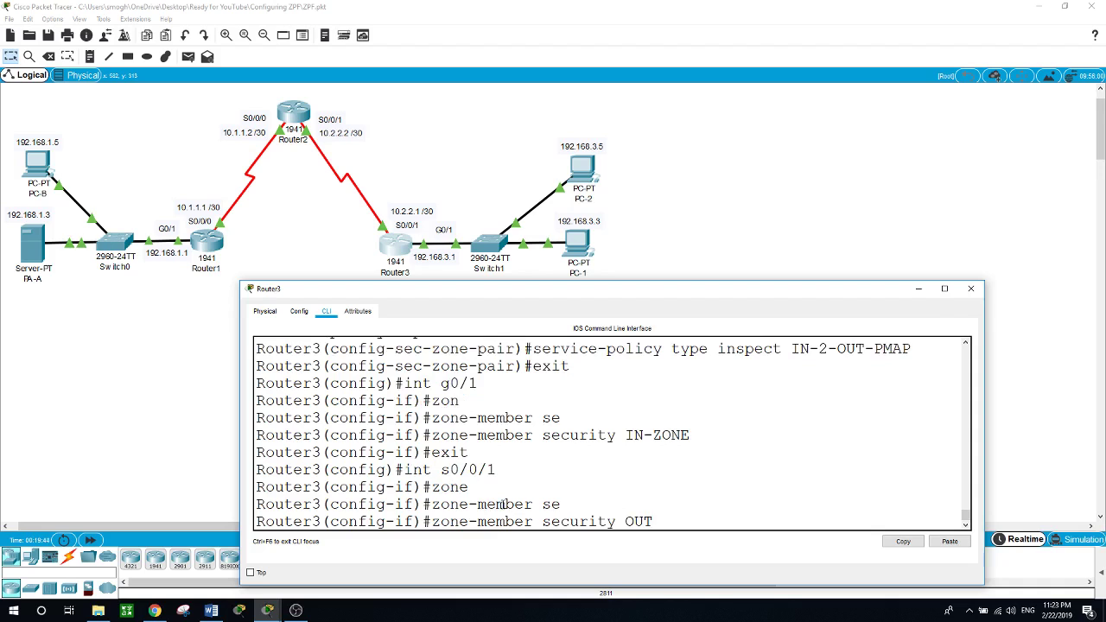
pyautogui.write('-ZONE')
pyautogui.press('Return')
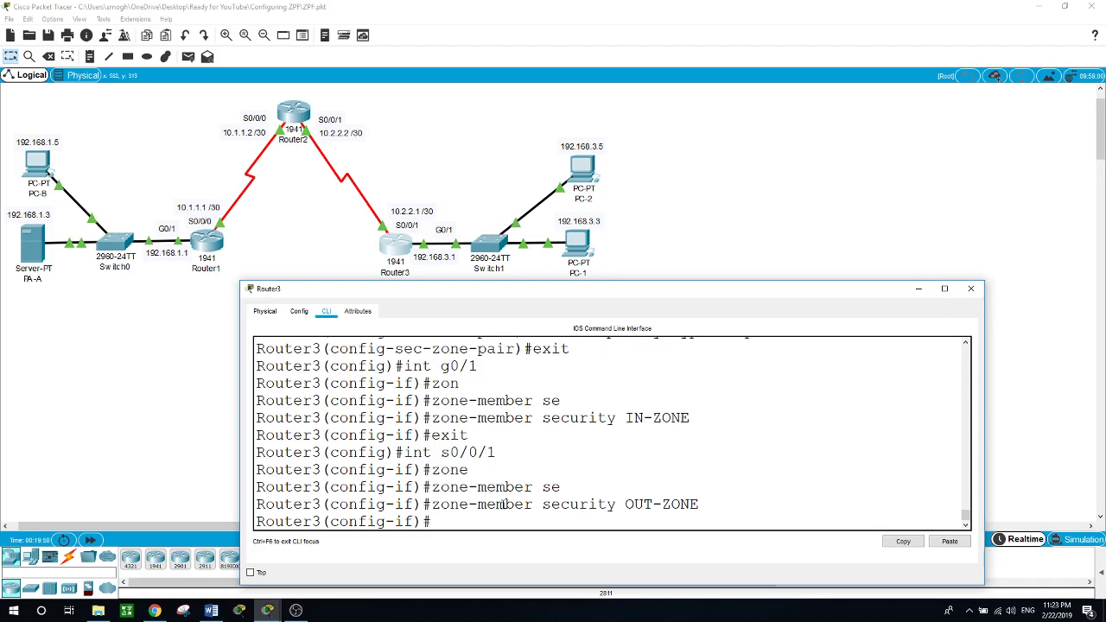
pyautogui.write('exit')
pyautogui.press('Return')
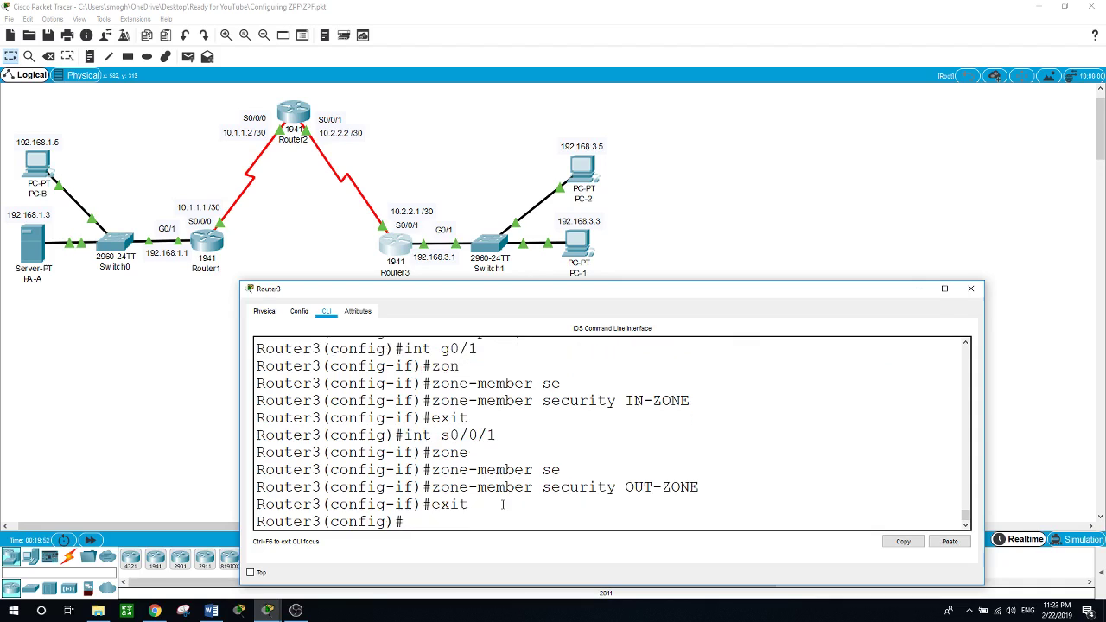
# Leave global configuration mode on Router3 and close the router's window.
pyautogui.write('exit')
pyautogui.press('Return')
pyautogui.press('Return')
pyautogui.press('Return')
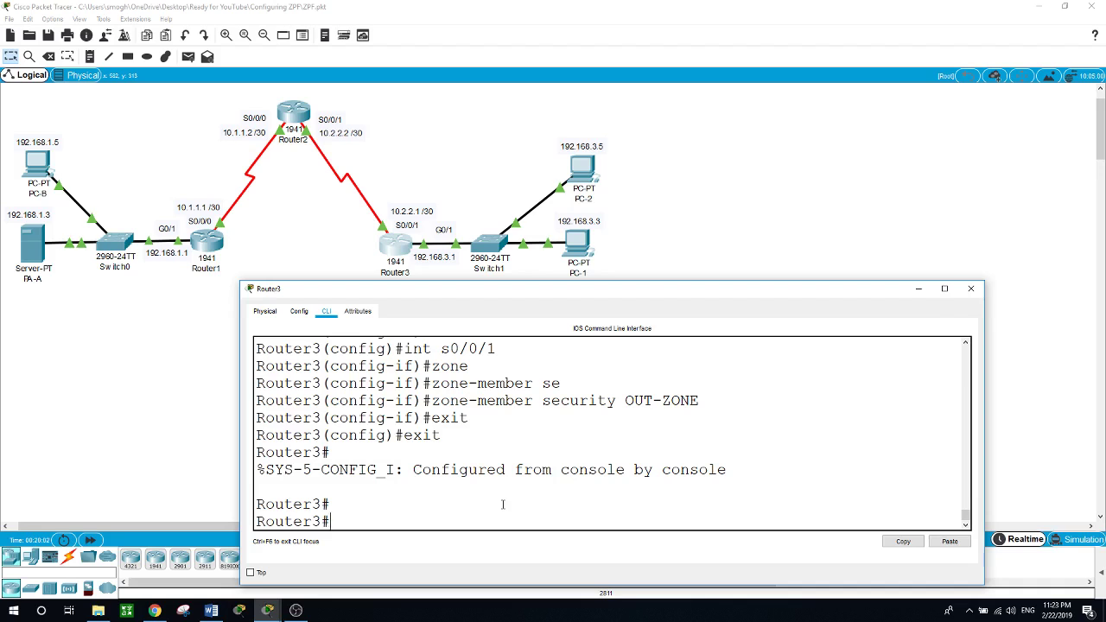
pyautogui.hotkey('alt', 'F4')
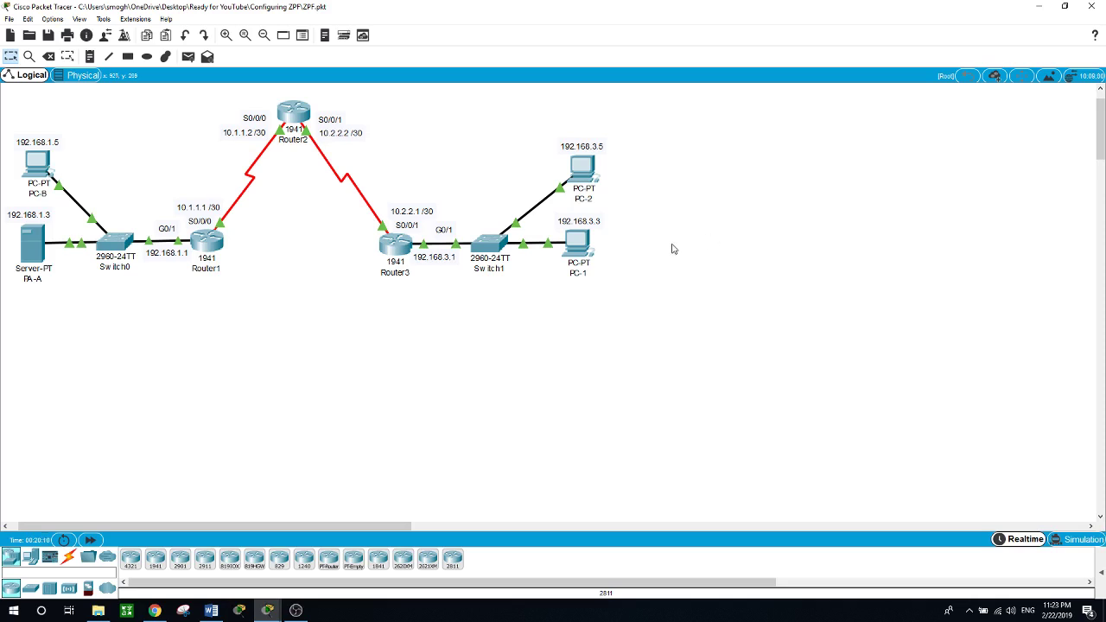
# Ping the server at 192.168.1.3 from PC-1's command prompt.
pyautogui.click(582, 246)
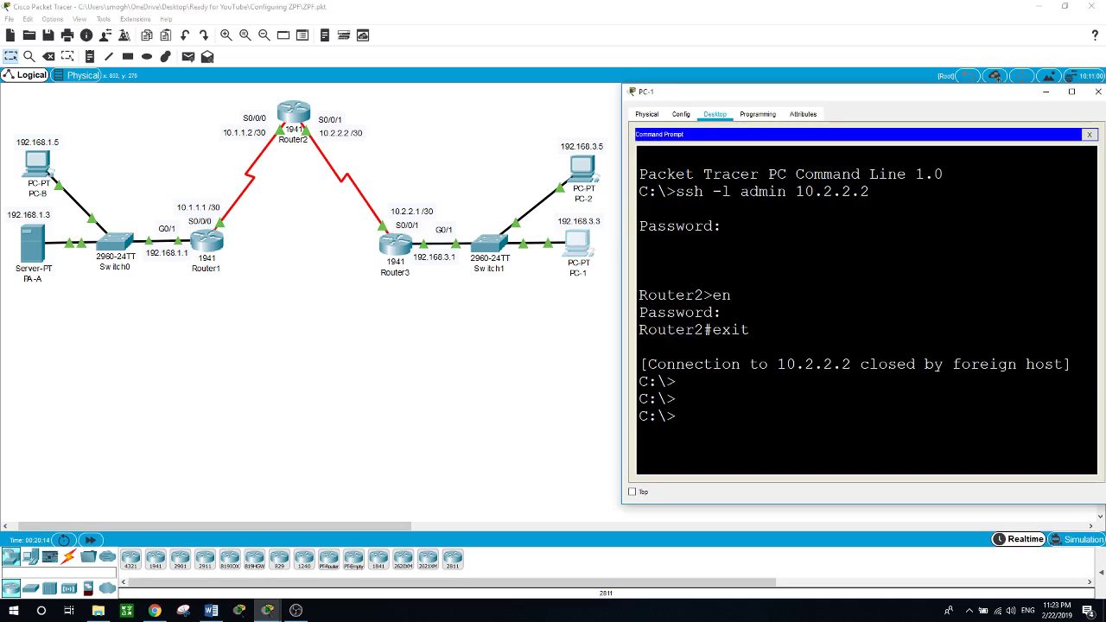
pyautogui.write('ping ')
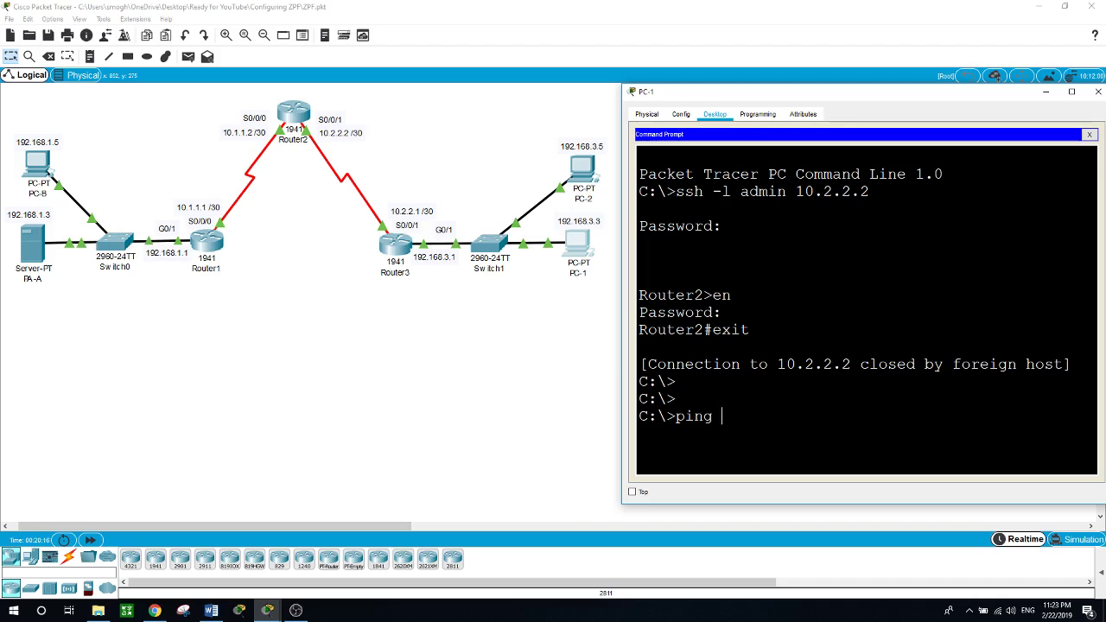
pyautogui.write('192.168.1.3')
pyautogui.press('Return')
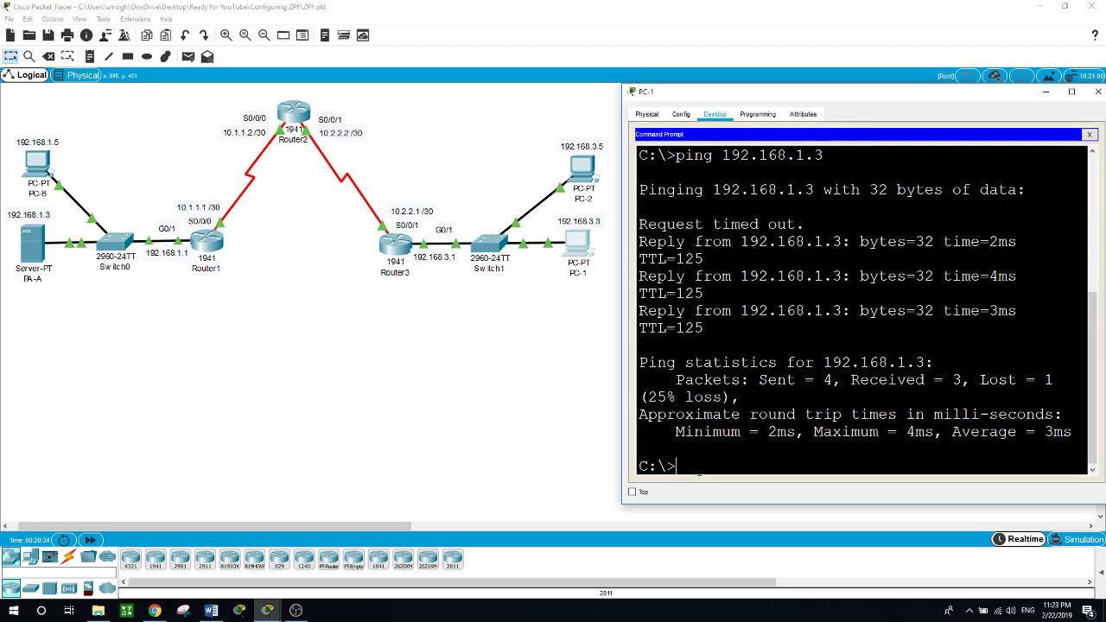
# Open an SSH session from PC-1 to 10.2.2.2 as admin and enter the account password.
pyautogui.write('ssh -l admin 10.2.2.2')
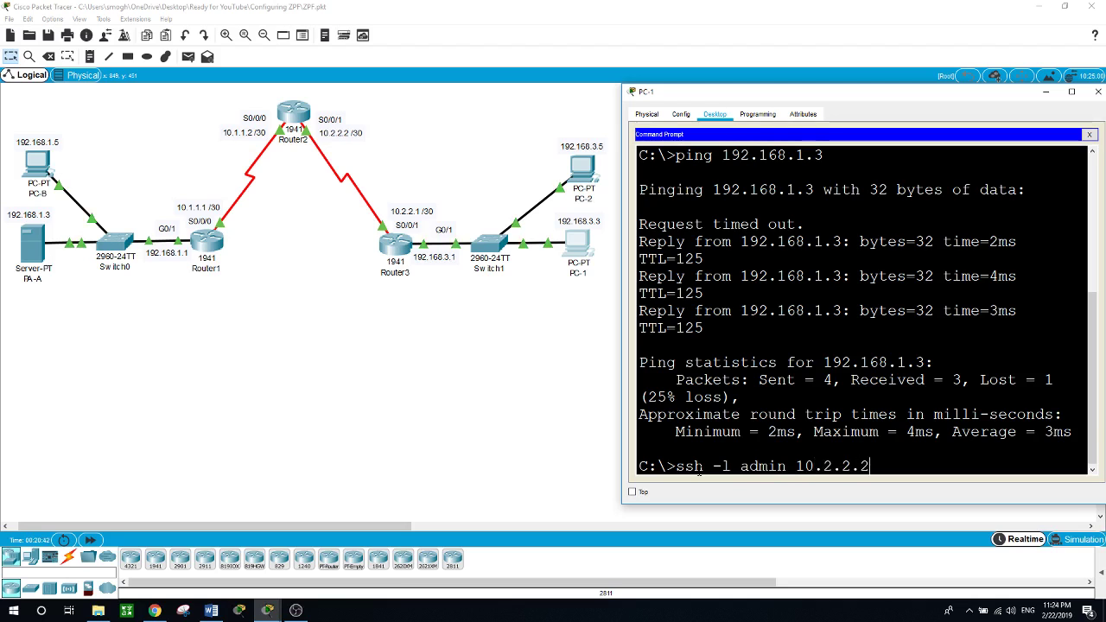
pyautogui.press('Return')
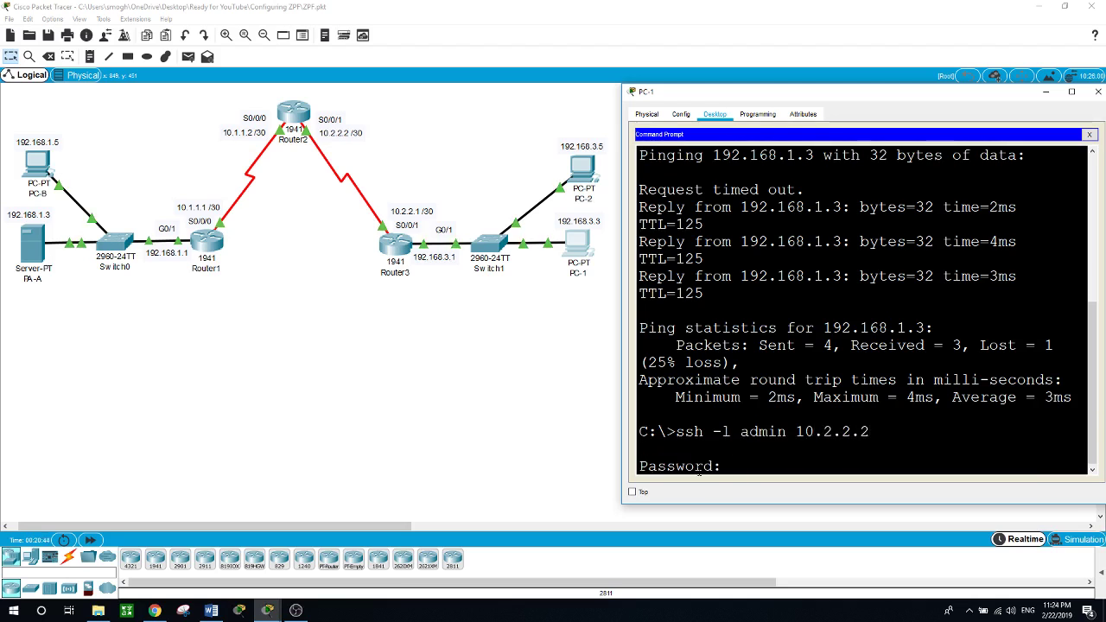
pyautogui.press('Return')
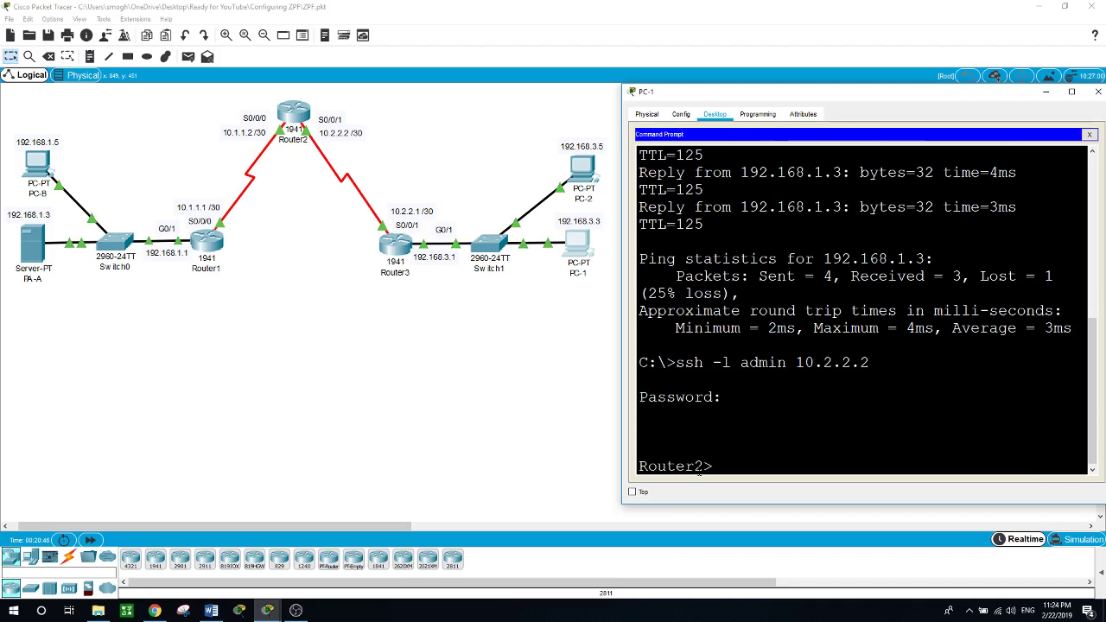
# Enter privileged EXEC mode on Router2 with the enable password and end the SSH session.
pyautogui.write('en')
pyautogui.press('Return')
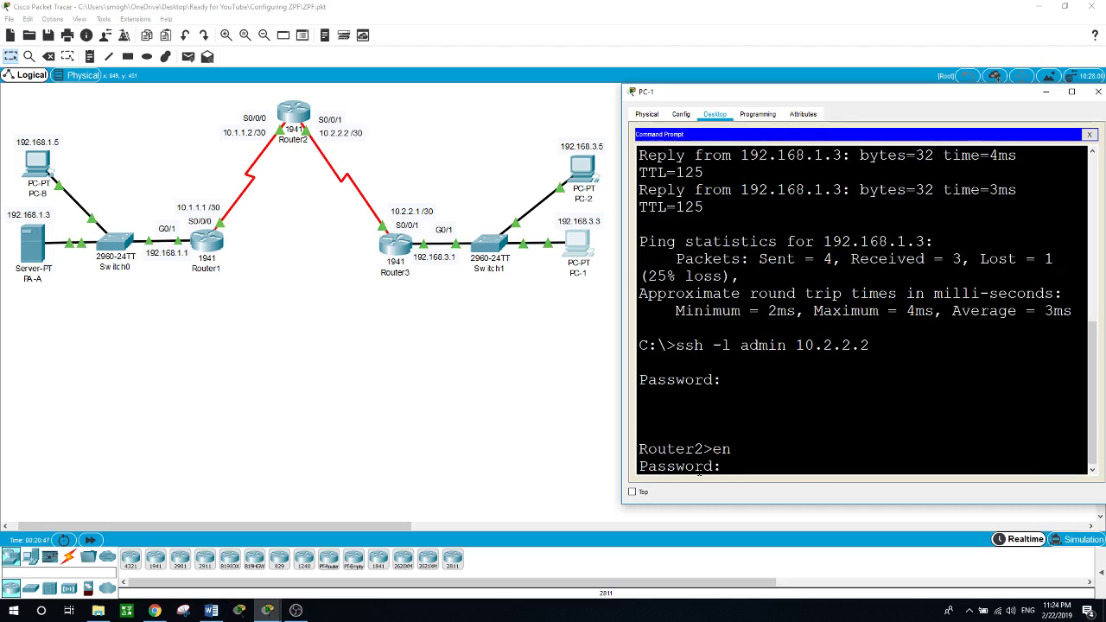
pyautogui.press('Return')
pyautogui.write('exit')
pyautogui.press('Return')
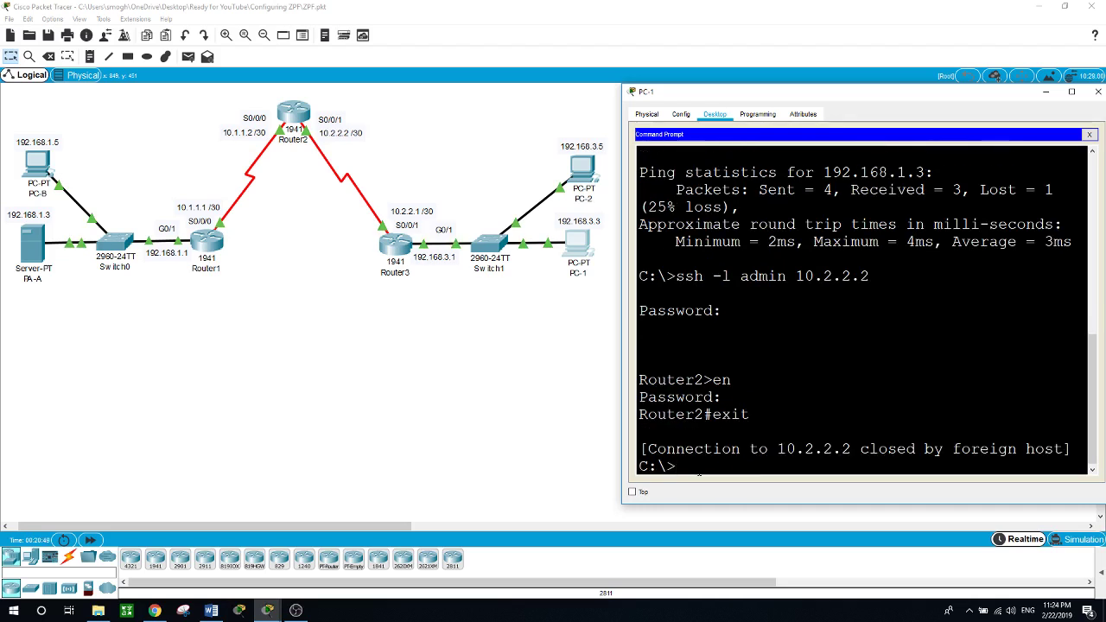
# Load the website at 192.168.1.3 in PC-2's web browser and open its Cisco logo image page.
pyautogui.press('Return')
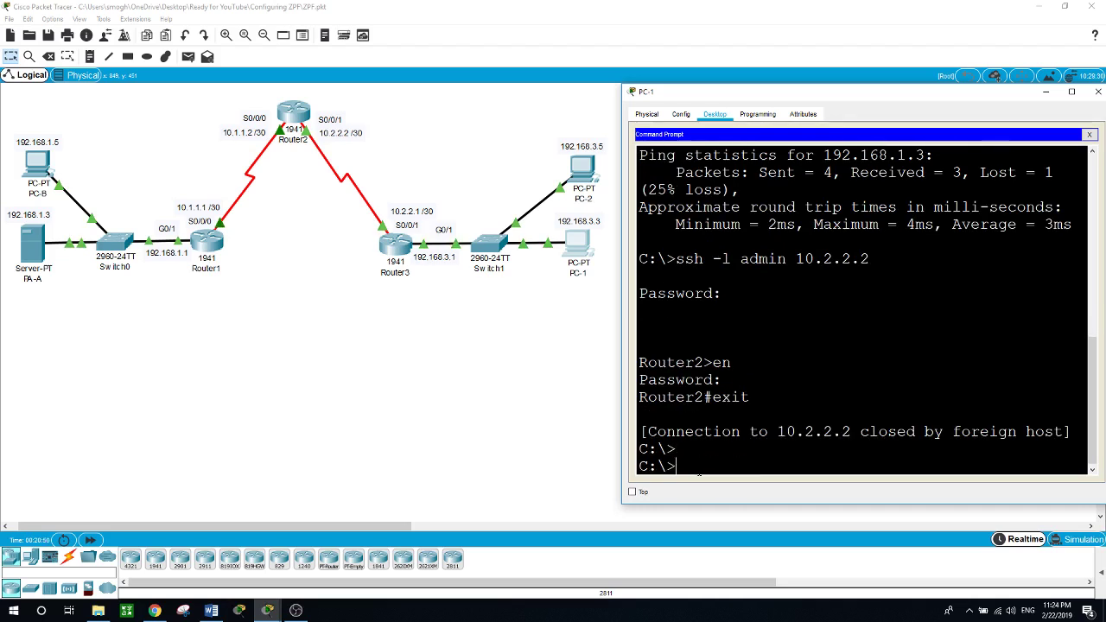
pyautogui.click(586, 173)
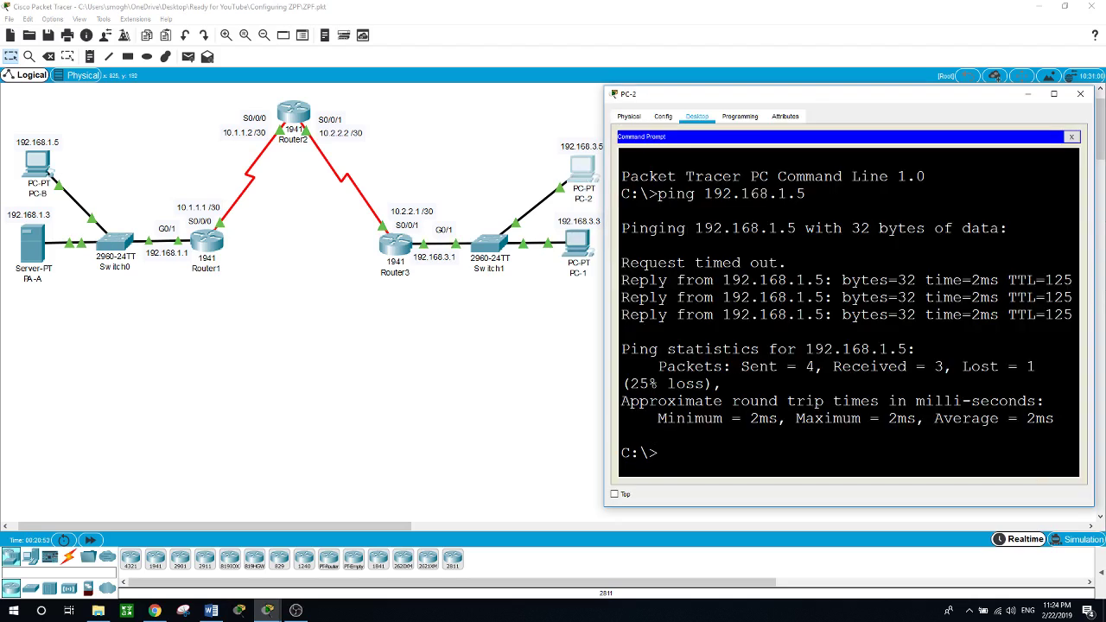
pyautogui.click(1071, 136)
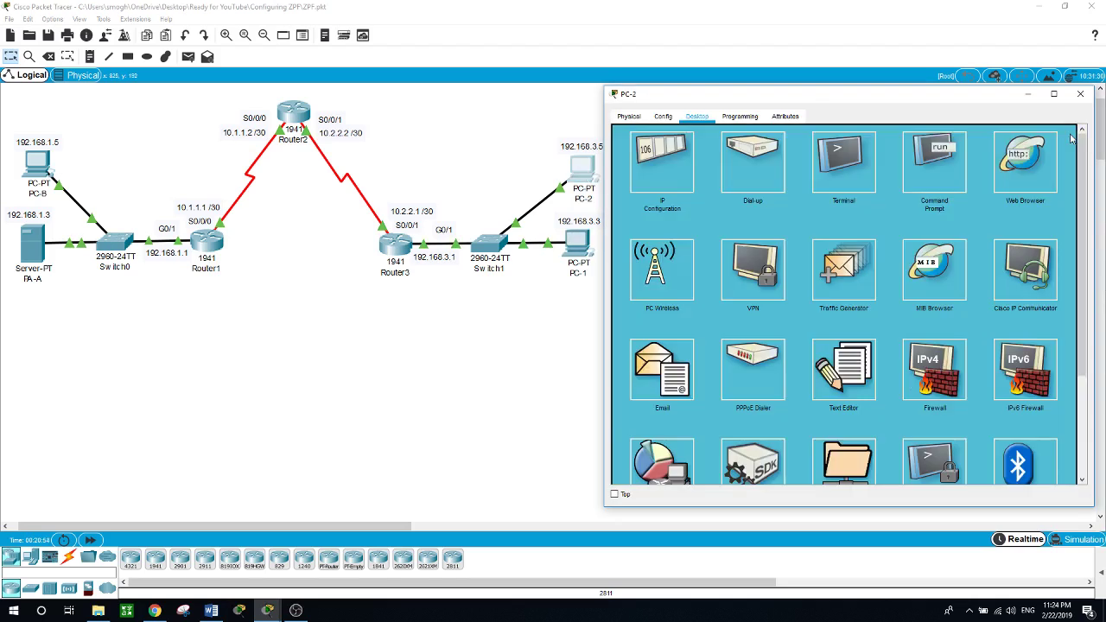
pyautogui.click(1028, 169)
pyautogui.click(835, 149)
pyautogui.write('1')
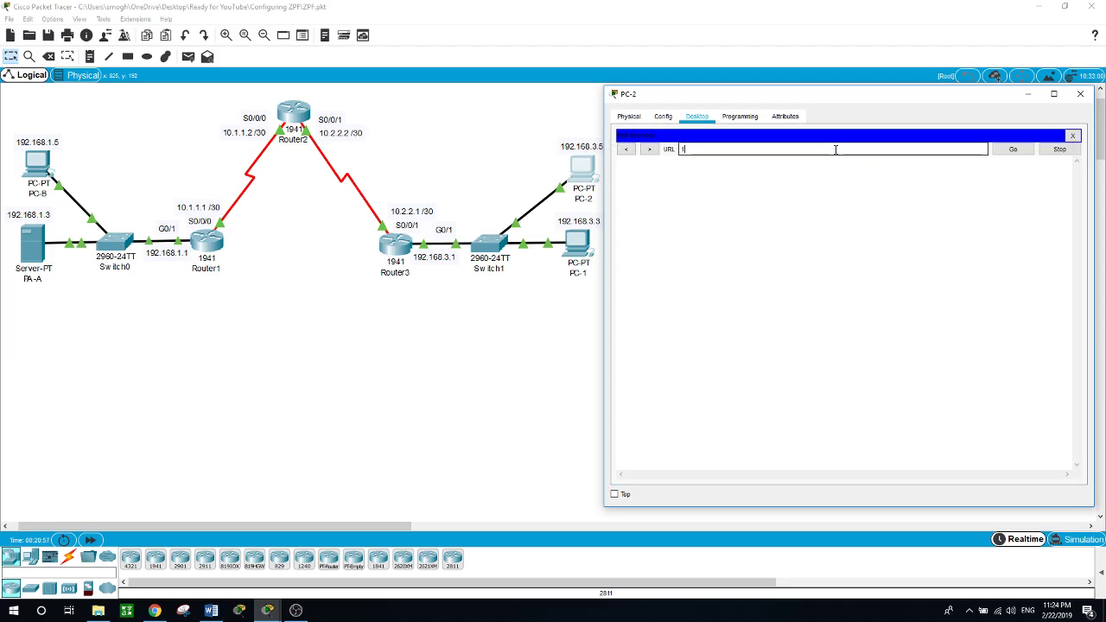
pyautogui.write('92.168.1.3')
pyautogui.press('Return')
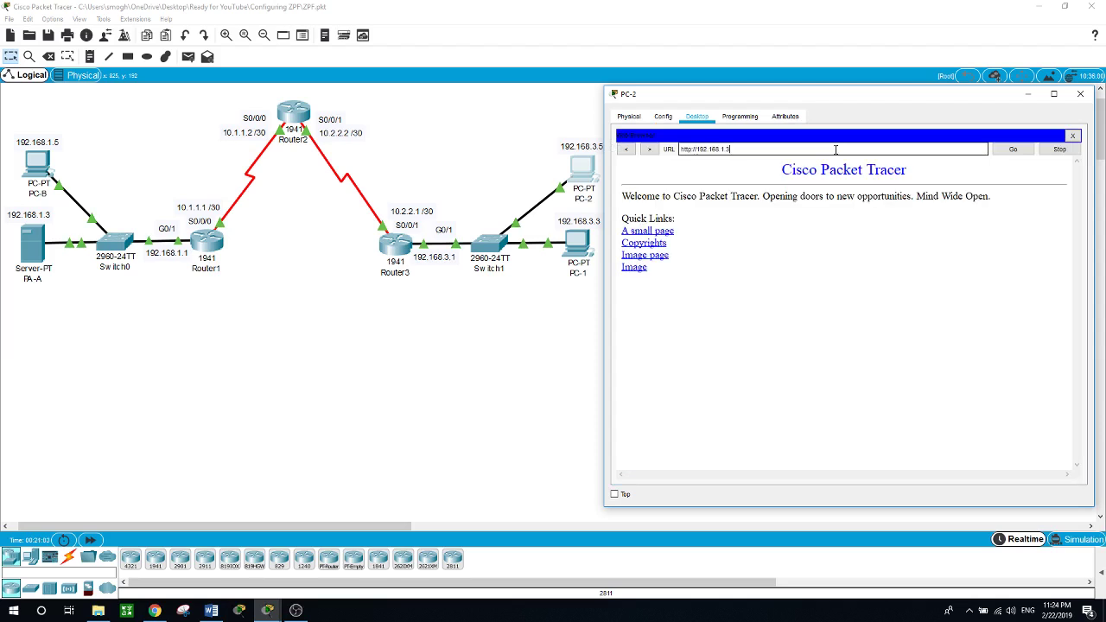
pyautogui.click(637, 266)
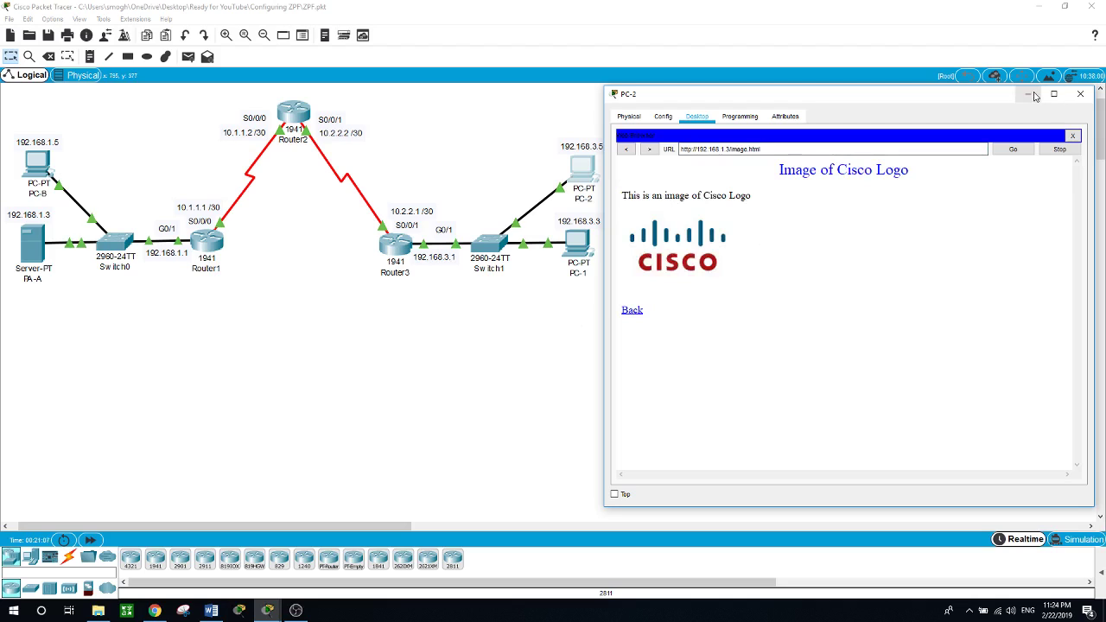
pyautogui.click(1080, 93)
# Ping 192.168.3.5 from PC-B's command prompt.
pyautogui.click(41, 166)
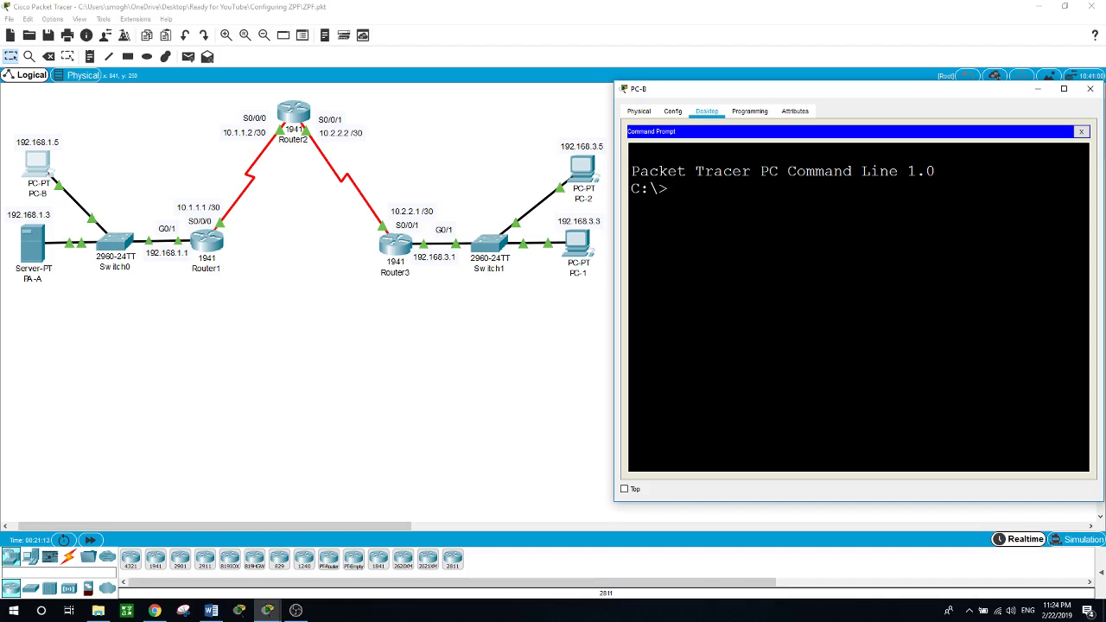
pyautogui.write('ping 192.168.3.5')
pyautogui.press('Return')
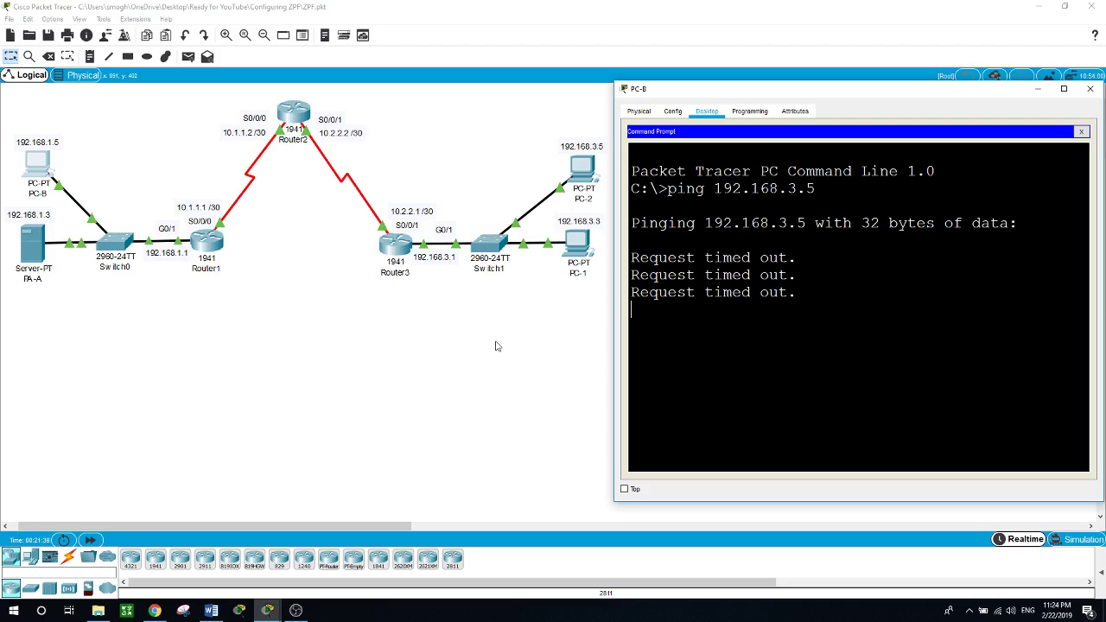
pyautogui.hotkey('alt', 'F4')
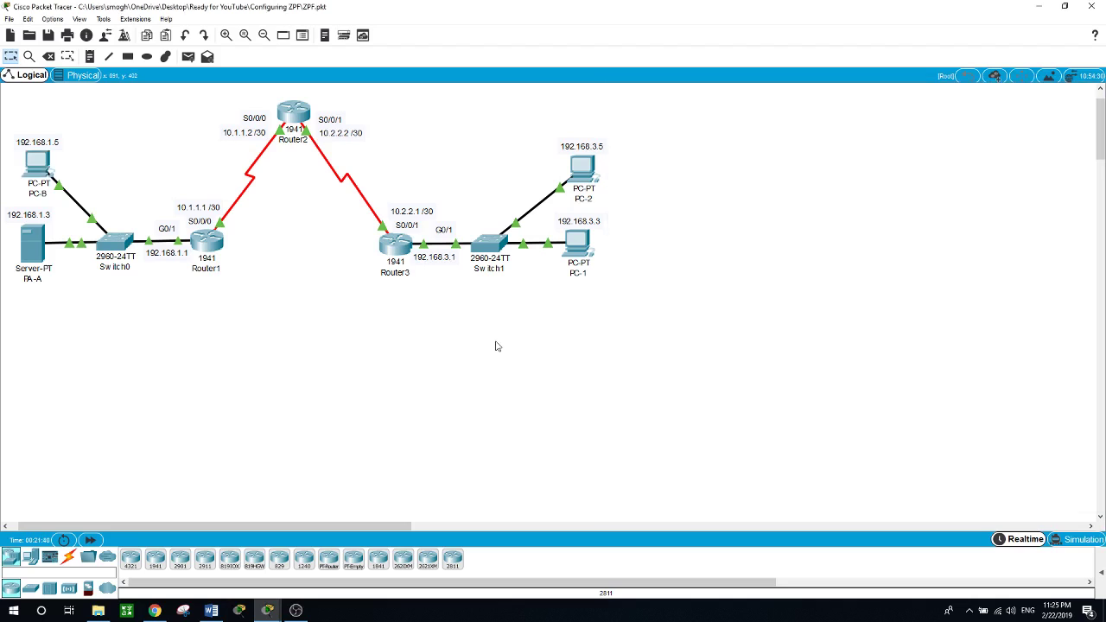
# Display the firewall inspection sessions on Router3 with show policy-map type inspect zone-pair sessions and review the output.
pyautogui.click(395, 246)
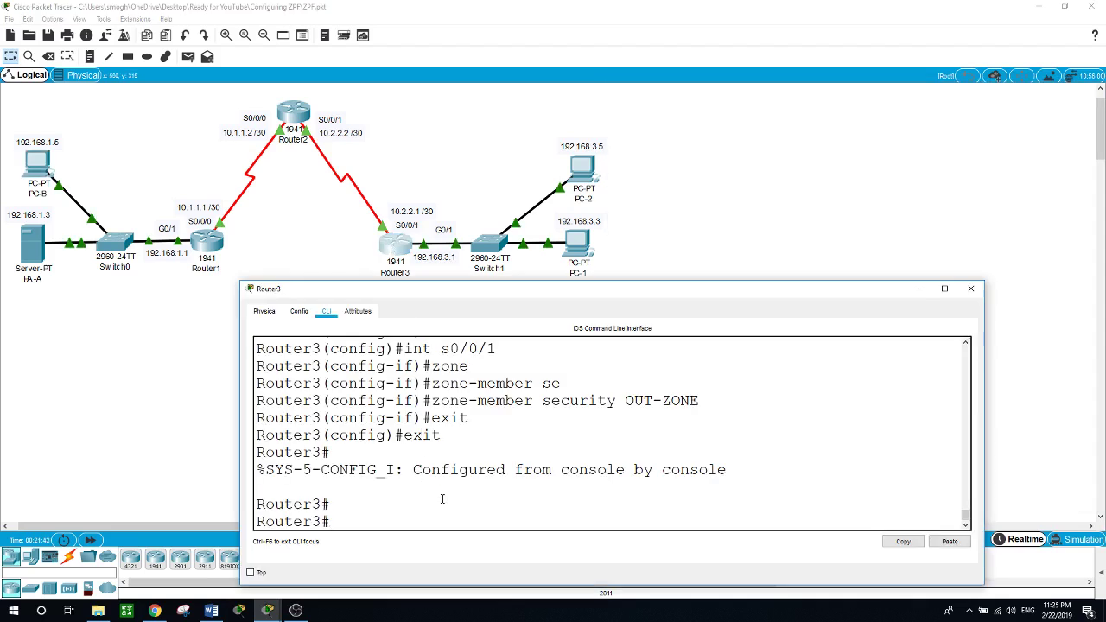
pyautogui.write('show pol')
pyautogui.press('Tab')
pyautogui.write('?')
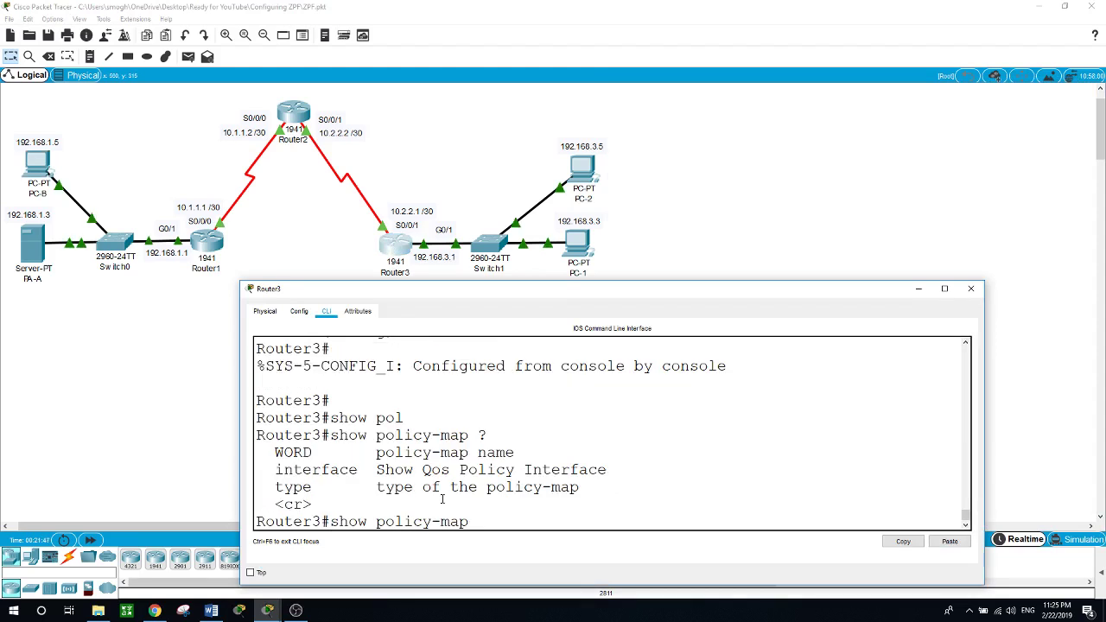
pyautogui.write('typ')
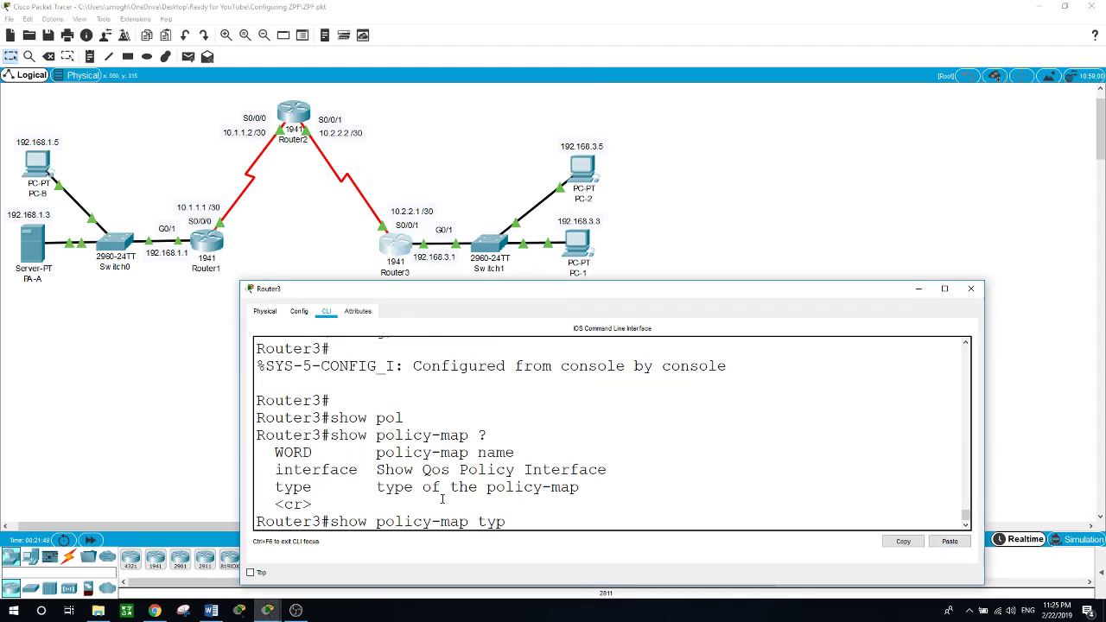
pyautogui.press('Tab')
pyautogui.write('?ins')
pyautogui.press('Tab')
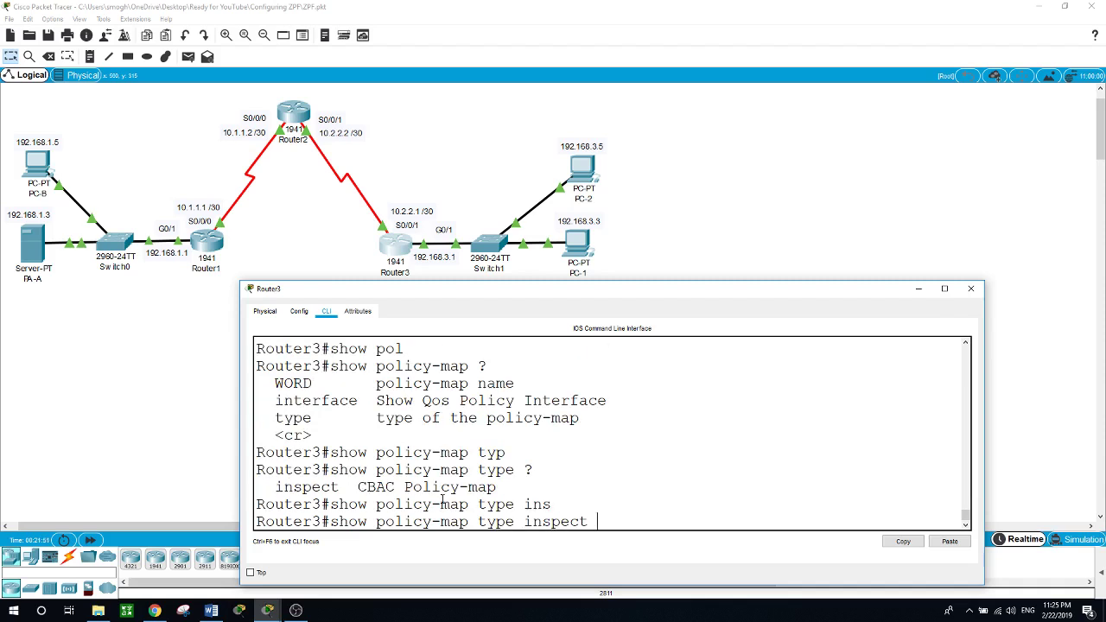
pyautogui.write('?')
pyautogui.write('zon')
pyautogui.press('Tab')
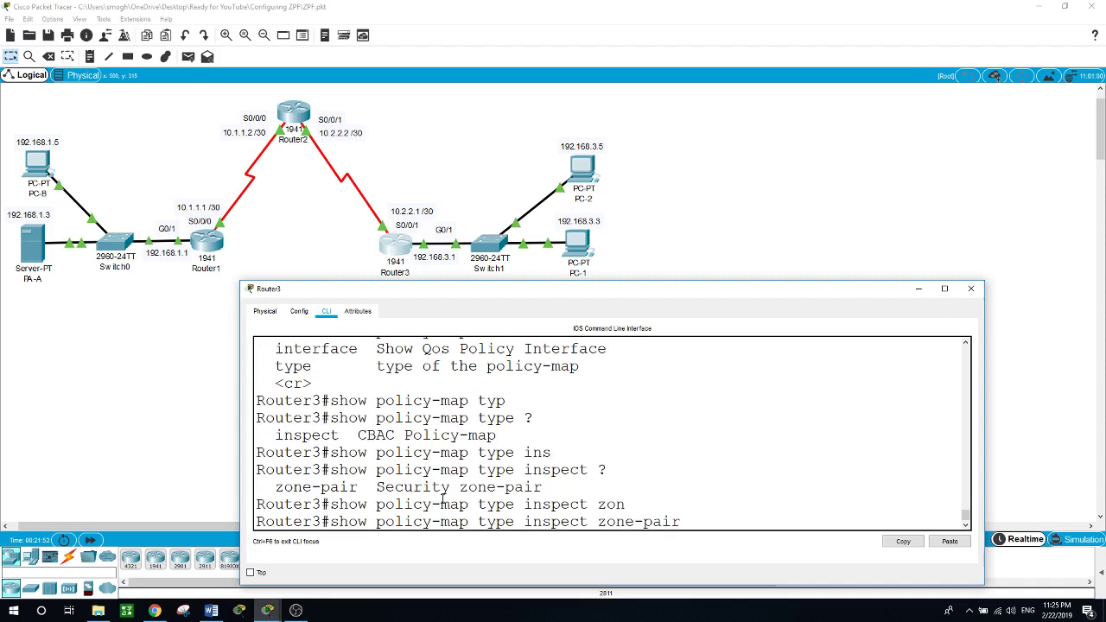
pyautogui.write('?se')
pyautogui.press('Tab')
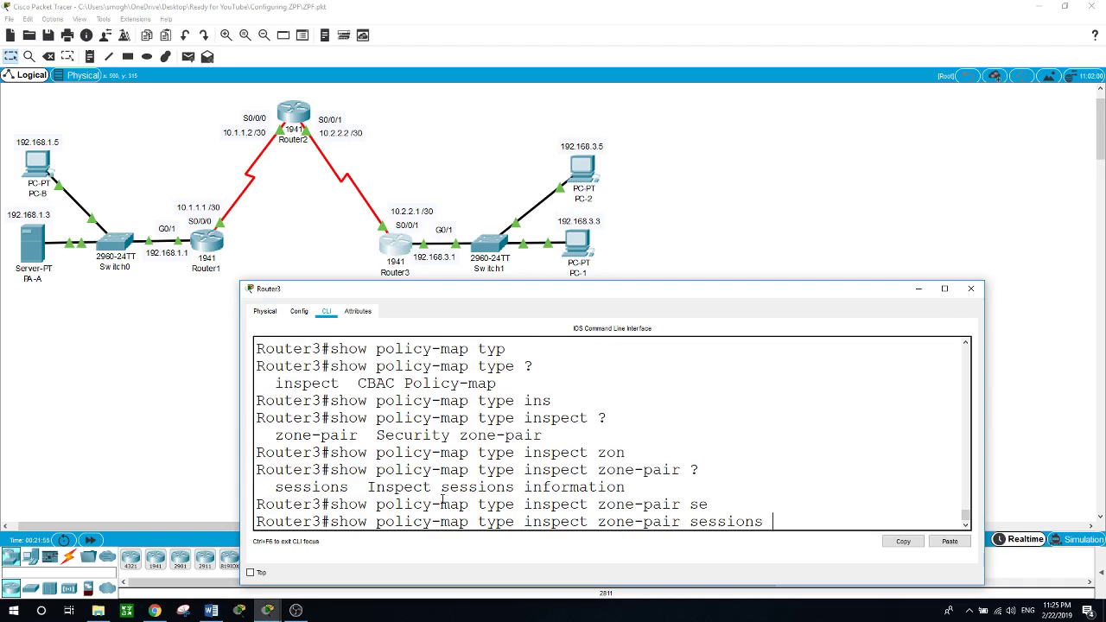
pyautogui.press('Return')
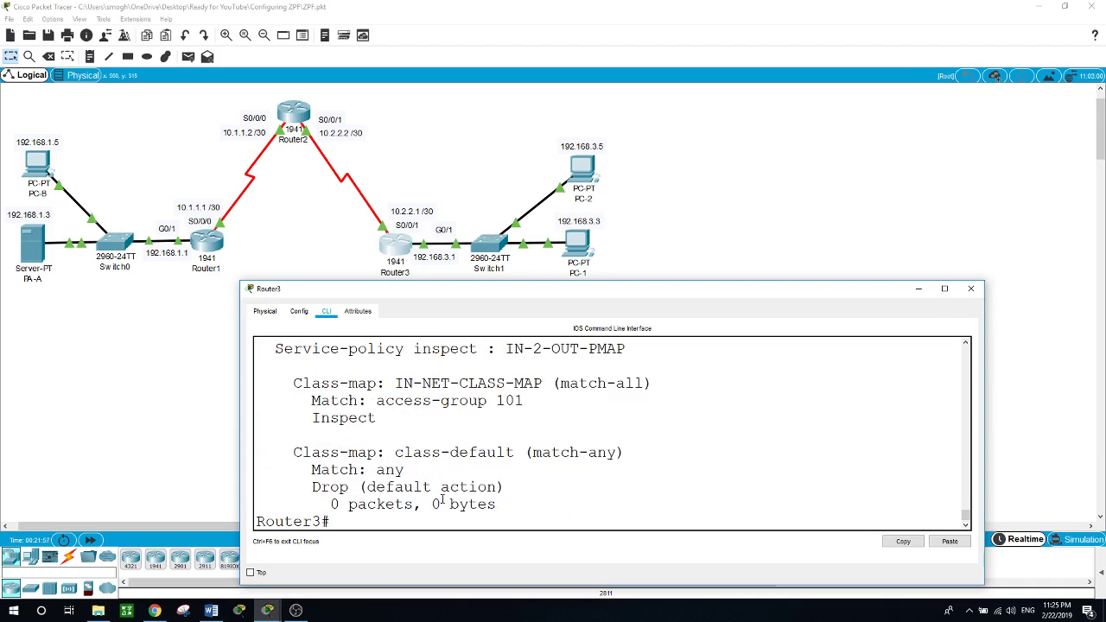
pyautogui.scroll(2, 485, 457)
pyautogui.scroll(-2, 485, 458)
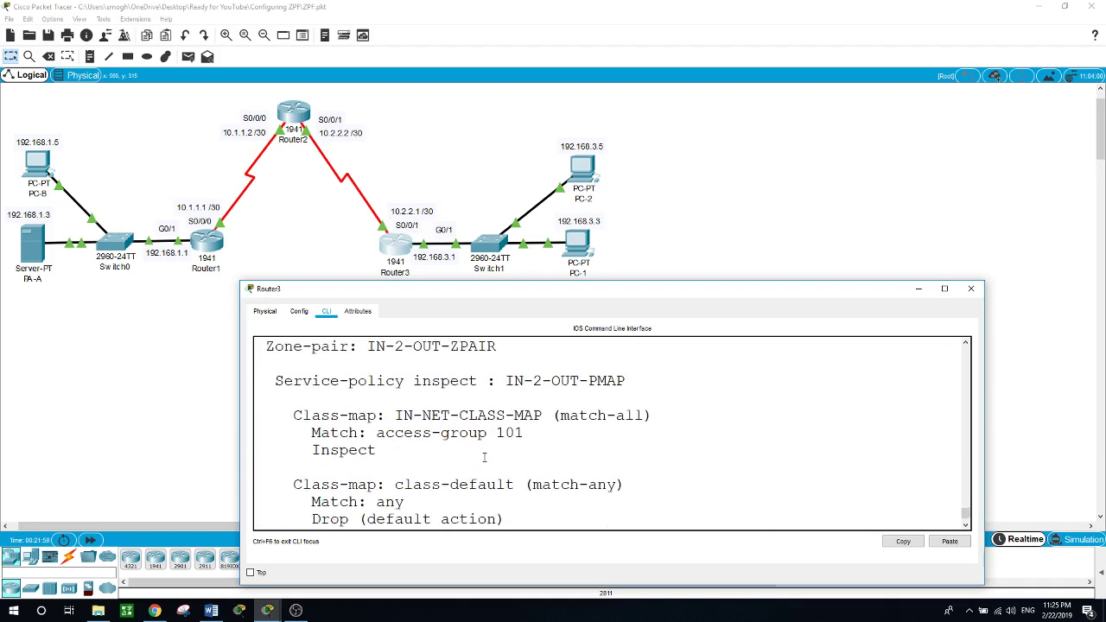
# Check PC-B's ping output and ping 192.168.3.3 from the command prompt of server PA-A.
pyautogui.click(37, 169)
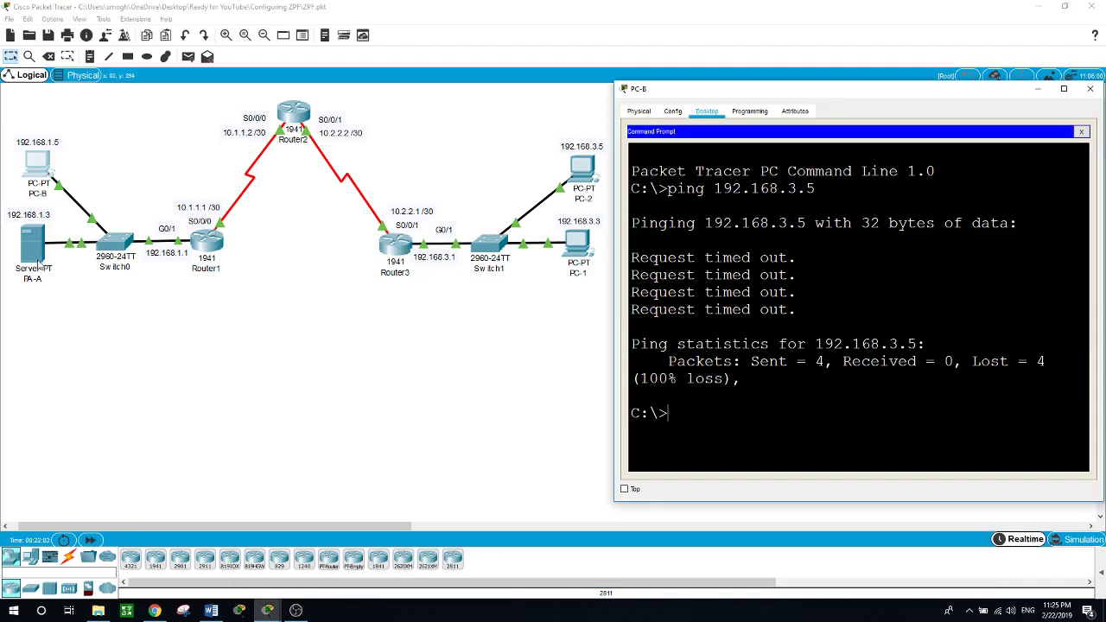
pyautogui.click(38, 261)
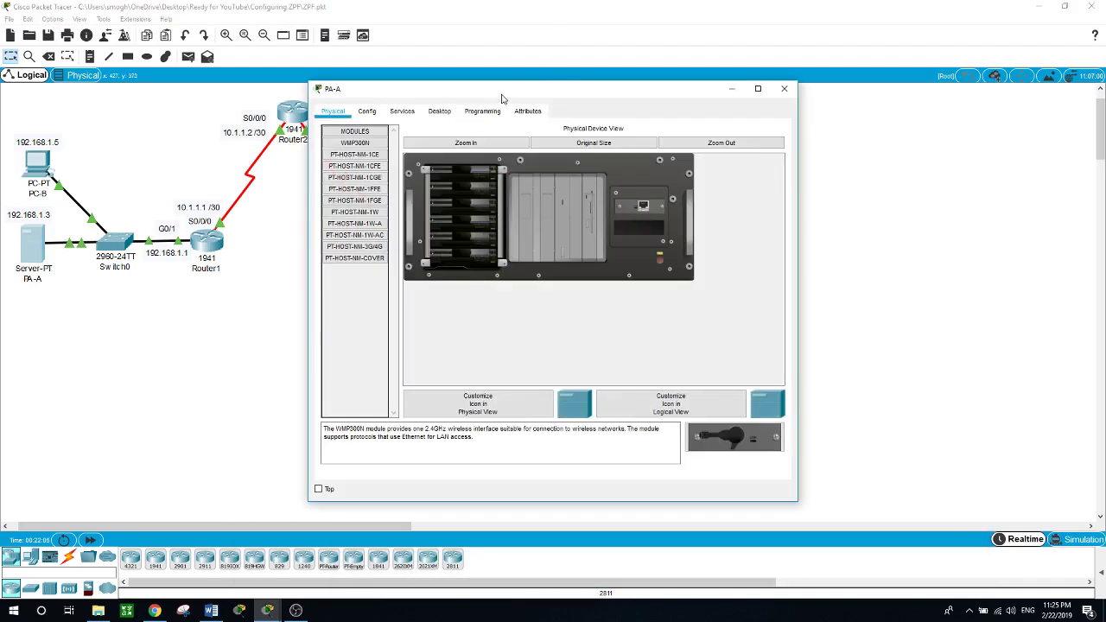
pyautogui.moveTo(509, 97); pyautogui.dragTo(801, 107)
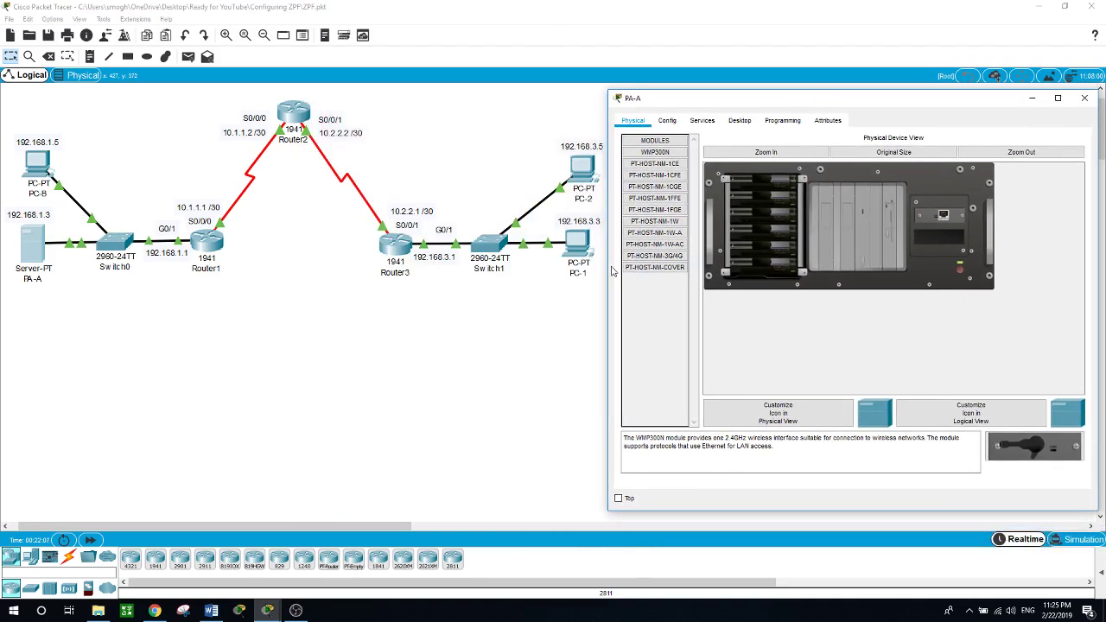
pyautogui.click(740, 120)
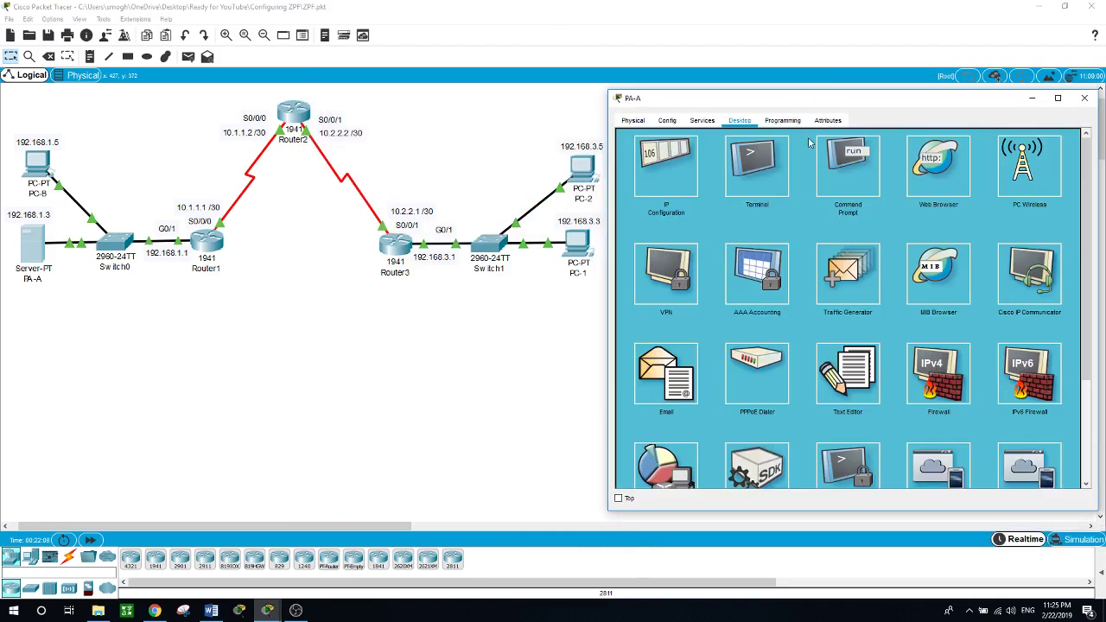
pyautogui.click(890, 149)
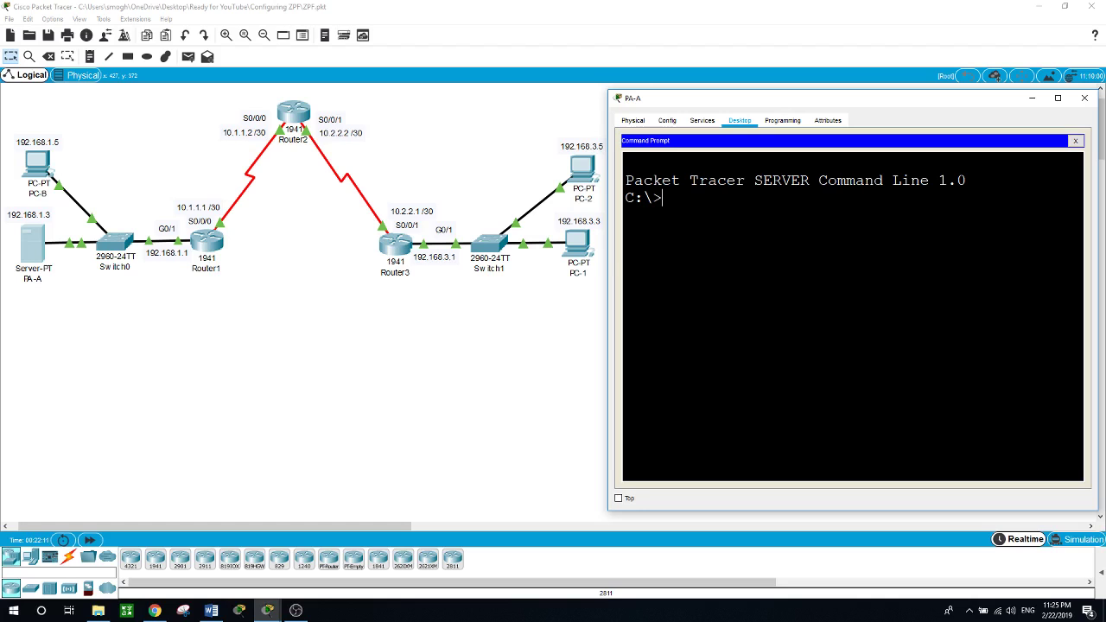
pyautogui.write('ping 192.168.3.3')
pyautogui.press('Return')
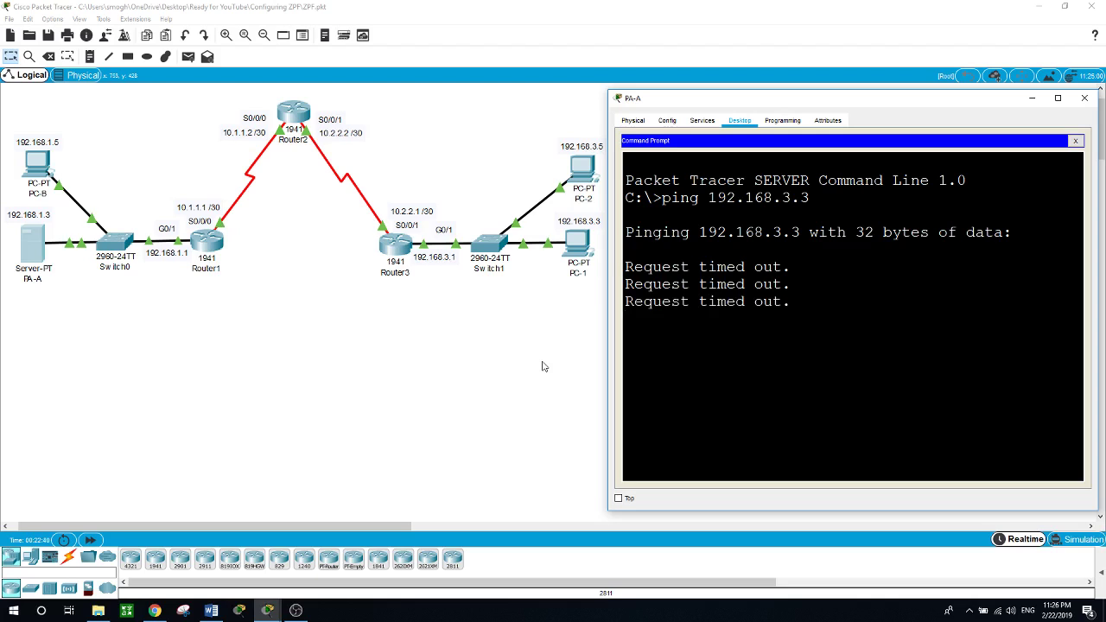
pyautogui.click(543, 366)
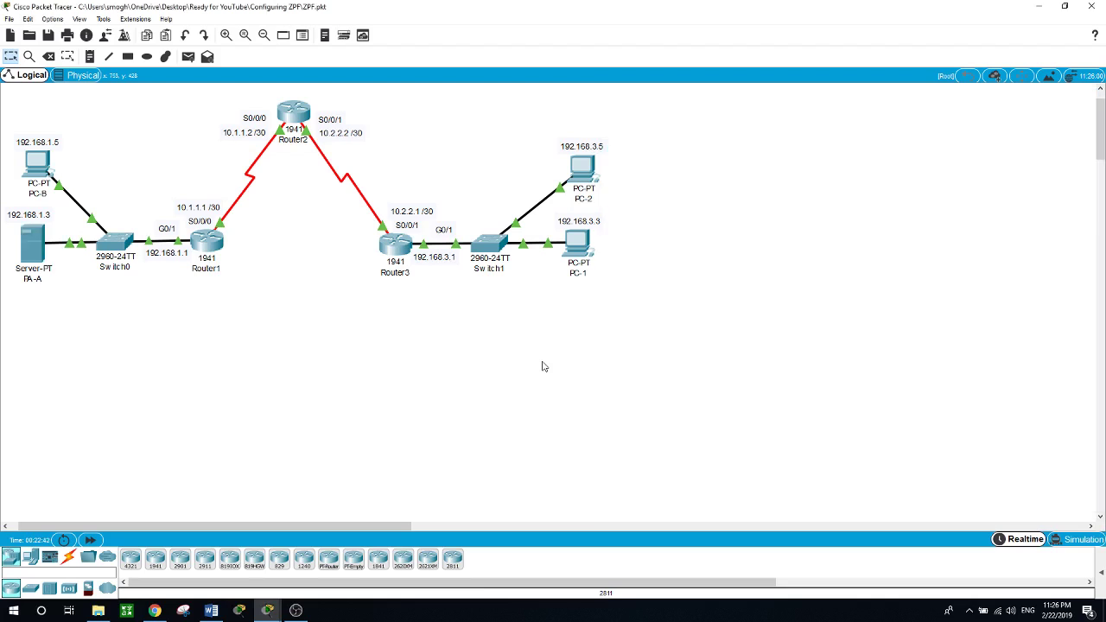